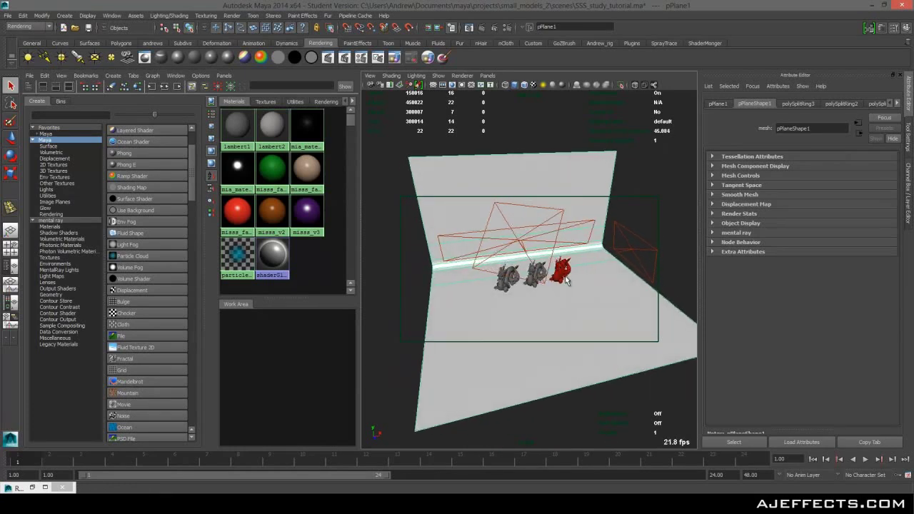
# Examine the backdrop, area lights and three dragons in the scene from several angles.
pyautogui.keyDown('alt'); pyautogui.moveTo(563, 270); pyautogui.dragTo(564, 294, button='middle'); pyautogui.keyUp('alt')
pyautogui.keyDown('alt'); pyautogui.moveTo(565, 294); pyautogui.dragTo(585, 338, button='right'); pyautogui.keyUp('alt')
pyautogui.keyDown('alt'); pyautogui.moveTo(585, 338); pyautogui.dragTo(552, 282, button='middle'); pyautogui.keyUp('alt')
pyautogui.moveTo(552, 281)
pyautogui.keyDown('alt'); pyautogui.mouseDown()
pyautogui.moveTo(574, 277)
pyautogui.moveTo(568, 285)
pyautogui.mouseUp(); pyautogui.keyUp('alt')
pyautogui.keyDown('alt'); pyautogui.moveTo(569, 285); pyautogui.dragTo(554, 264, button='right'); pyautogui.keyUp('alt')
pyautogui.keyDown('alt'); pyautogui.moveTo(553, 264); pyautogui.dragTo(583, 328); pyautogui.keyUp('alt')
pyautogui.keyDown('alt'); pyautogui.moveTo(530, 317); pyautogui.dragTo(547, 266); pyautogui.keyUp('alt')
# Switch to Photoshop and examine the candle photo and the coloured dragon renders in sss_study.jpg.
pyautogui.hotkey('alt', 'Tab')
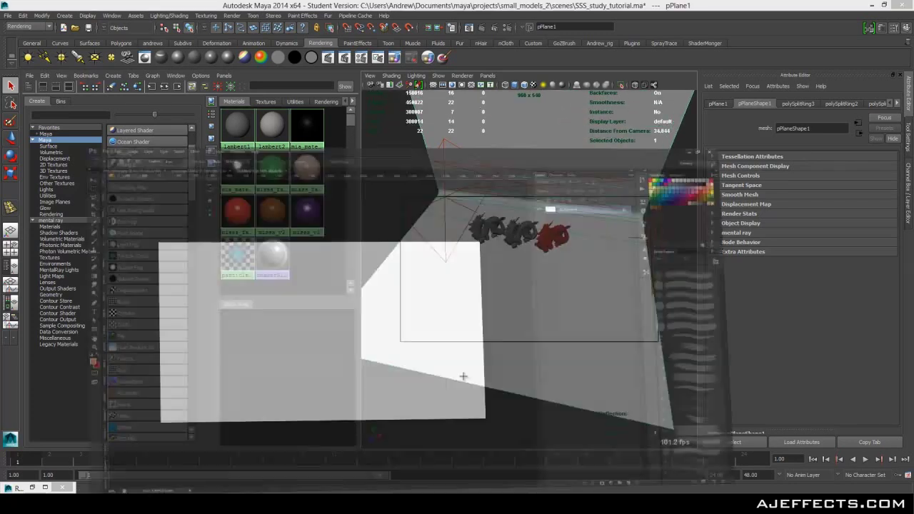
pyautogui.click(167, 34)
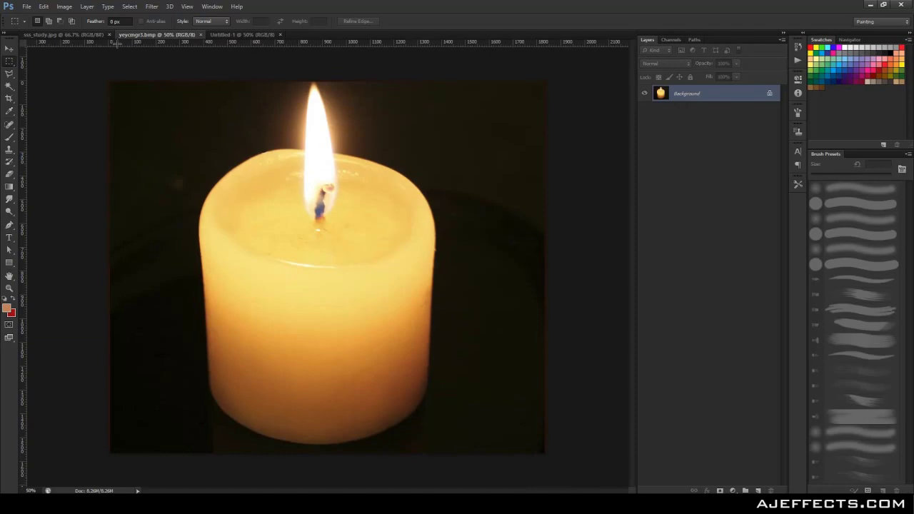
pyautogui.click(96, 35)
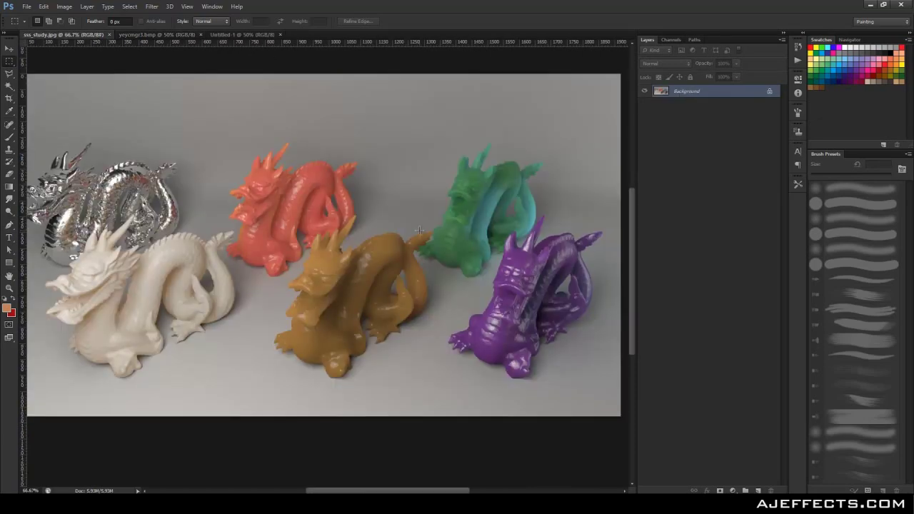
pyautogui.moveTo(336, 260); pyautogui.dragTo(277, 259)
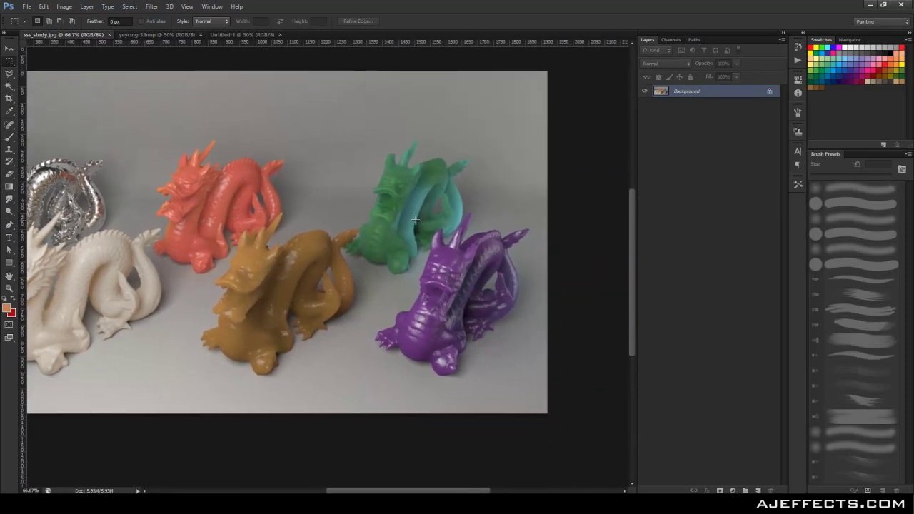
pyautogui.hotkey('ctrl', '+')
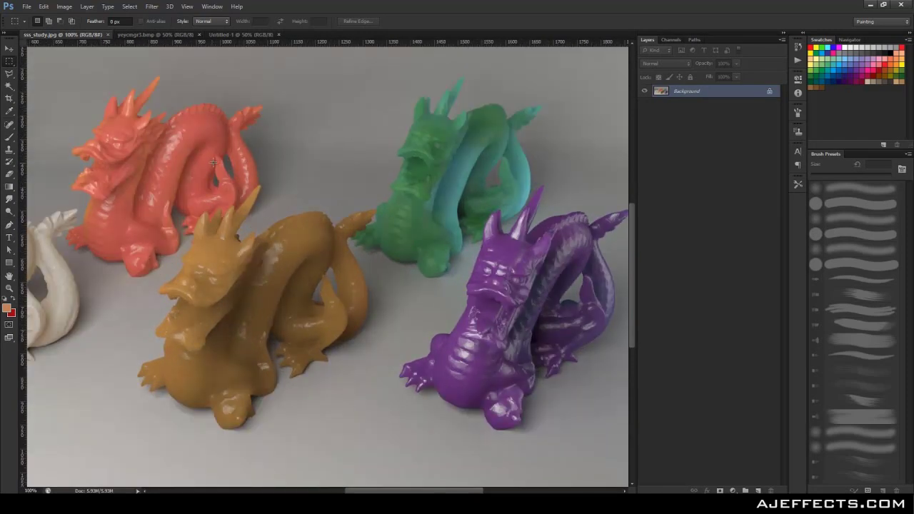
pyautogui.moveTo(276, 239); pyautogui.dragTo(178, 237)
pyautogui.moveTo(404, 230); pyautogui.dragTo(262, 230)
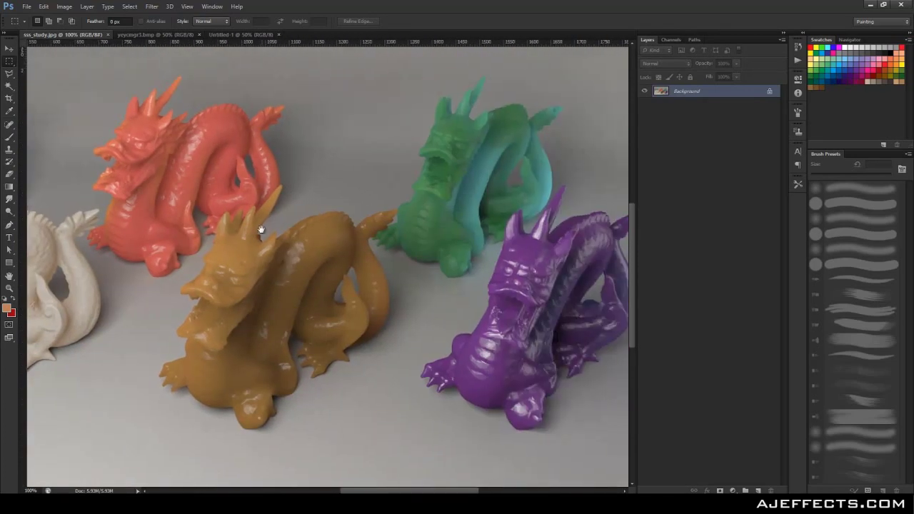
pyautogui.moveTo(561, 273); pyautogui.dragTo(432, 283)
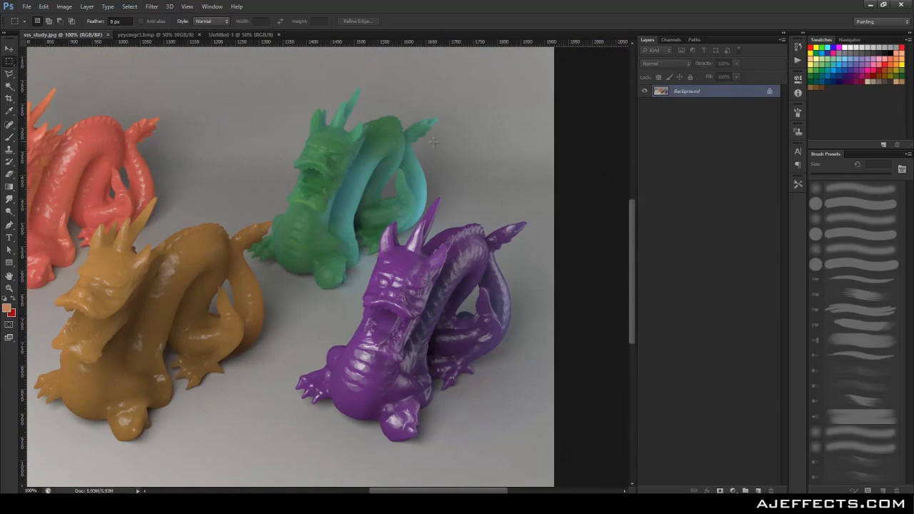
pyautogui.moveTo(212, 209); pyautogui.dragTo(230, 224)
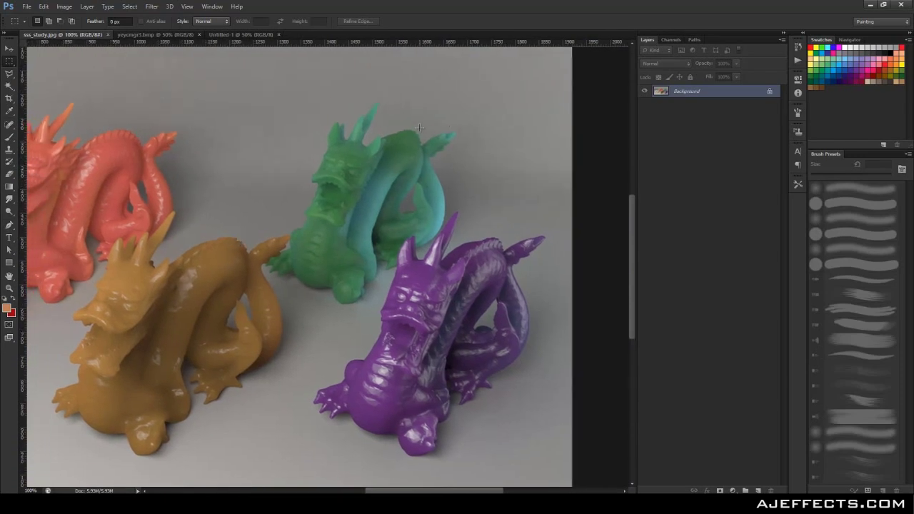
pyautogui.moveTo(184, 193); pyautogui.dragTo(413, 253)
pyautogui.moveTo(286, 228); pyautogui.dragTo(407, 225)
pyautogui.hotkey('ctrl', '-')
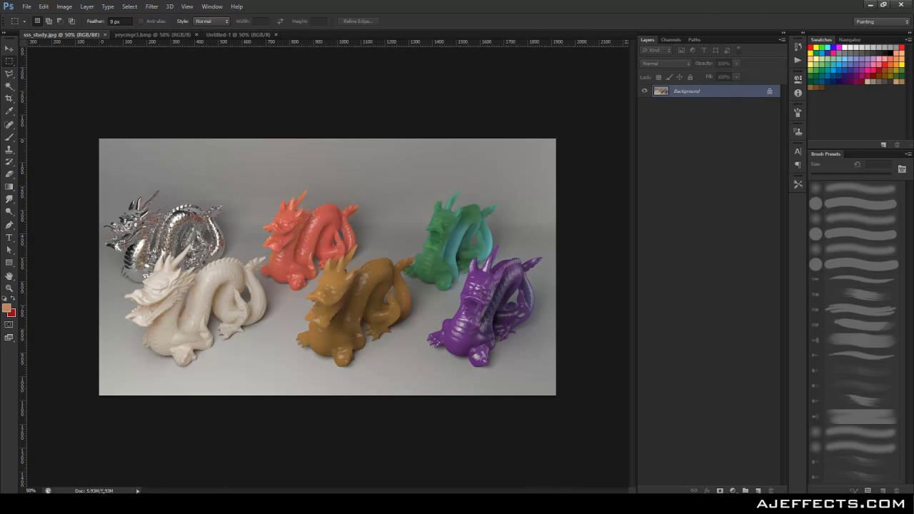
# Switch back to Maya and inspect the three dragons on the backdrop, both up close and from farther away.
pyautogui.moveTo(107, 504)
pyautogui.click(179, 446)
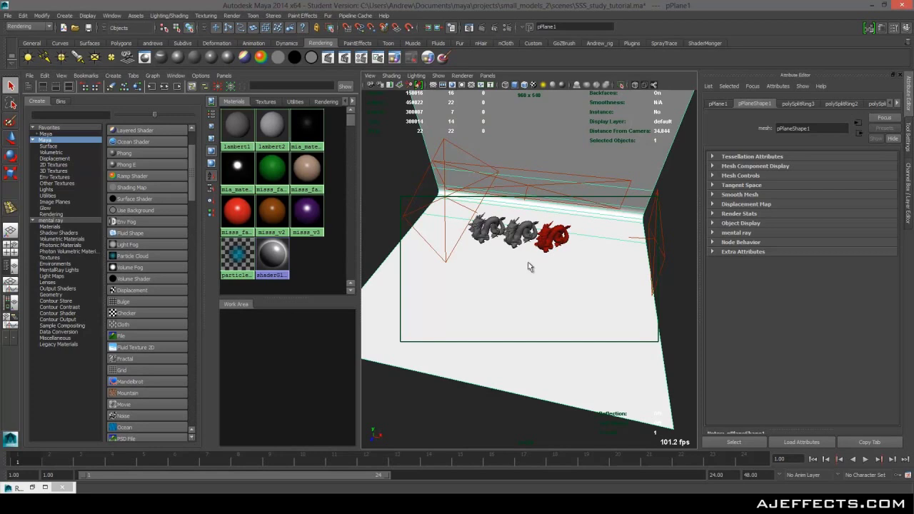
pyautogui.keyDown('alt'); pyautogui.moveTo(532, 249); pyautogui.dragTo(493, 270); pyautogui.keyUp('alt')
pyautogui.keyDown('alt'); pyautogui.moveTo(493, 270); pyautogui.dragTo(544, 290, button='right'); pyautogui.keyUp('alt')
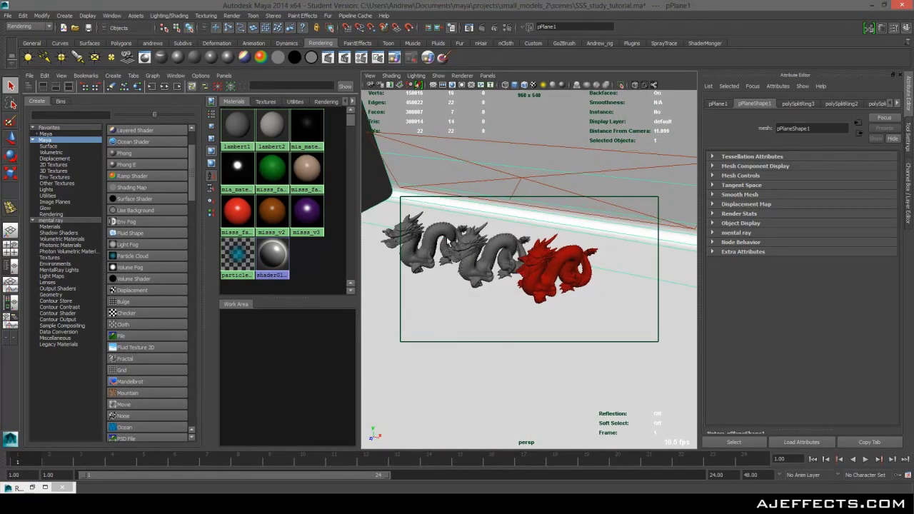
pyautogui.keyDown('alt'); pyautogui.moveTo(454, 250); pyautogui.dragTo(474, 260, button='middle'); pyautogui.keyUp('alt')
pyautogui.keyDown('alt'); pyautogui.moveTo(473, 259); pyautogui.dragTo(504, 266, button='right'); pyautogui.keyUp('alt')
pyautogui.moveTo(504, 266)
pyautogui.keyDown('alt'); pyautogui.mouseDown()
pyautogui.moveTo(561, 252)
pyautogui.moveTo(504, 262)
pyautogui.mouseUp(); pyautogui.keyUp('alt')
pyautogui.keyDown('alt'); pyautogui.moveTo(503, 262); pyautogui.dragTo(472, 268, button='right'); pyautogui.keyUp('alt')
pyautogui.keyDown('alt'); pyautogui.moveTo(471, 268); pyautogui.dragTo(506, 273); pyautogui.keyUp('alt')
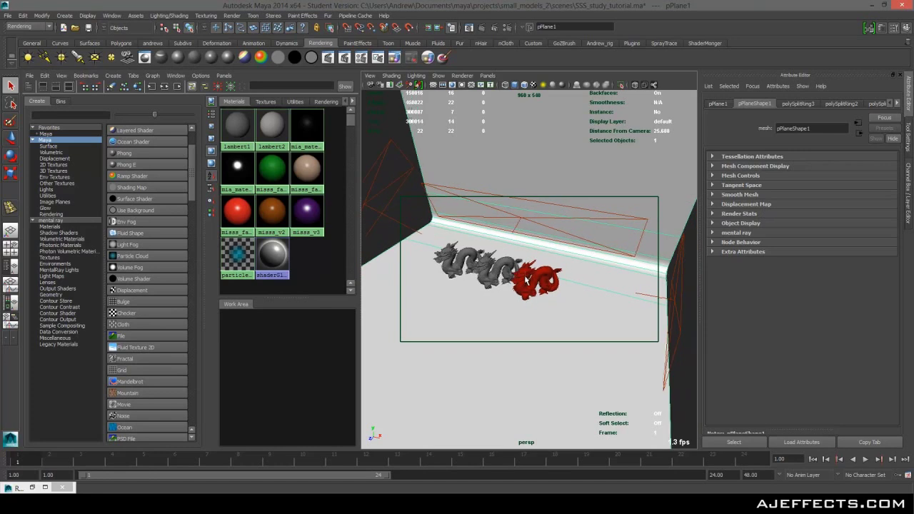
pyautogui.scroll(5, 532, 280)
pyautogui.scroll(-5, 541, 279)
# Select the area light above the dragons and review its area light and shadow attributes.
pyautogui.keyDown('alt'); pyautogui.moveTo(541, 278); pyautogui.dragTo(509, 263); pyautogui.keyUp('alt')
pyautogui.click(594, 237)
pyautogui.click(572, 232)
pyautogui.keyDown('alt'); pyautogui.moveTo(509, 262); pyautogui.dragTo(543, 292, button='right'); pyautogui.keyUp('alt')
pyautogui.keyDown('alt'); pyautogui.moveTo(543, 293); pyautogui.dragTo(560, 208); pyautogui.keyUp('alt')
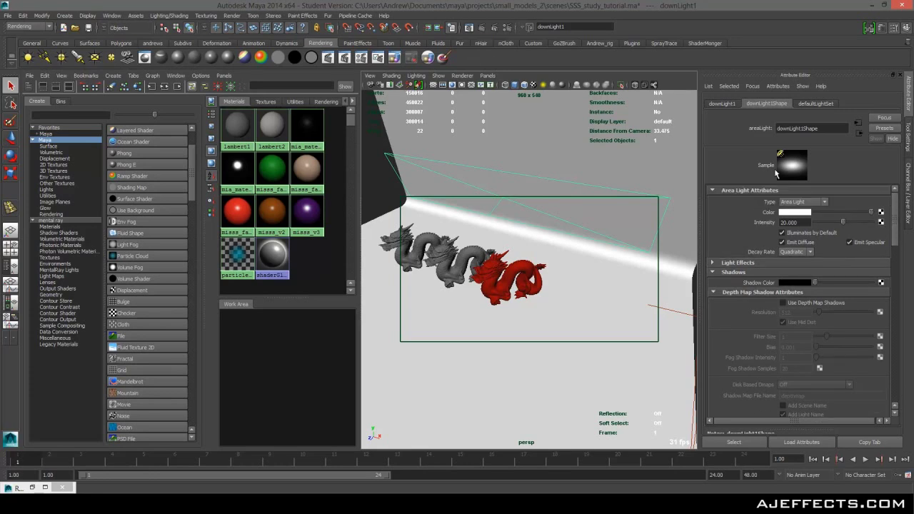
pyautogui.moveTo(895, 213); pyautogui.dragTo(890, 196)
# Select the top_light area light beside the backdrop and review its raytrace shadow attributes.
pyautogui.keyDown('alt'); pyautogui.moveTo(561, 257); pyautogui.dragTo(409, 182); pyautogui.keyUp('alt')
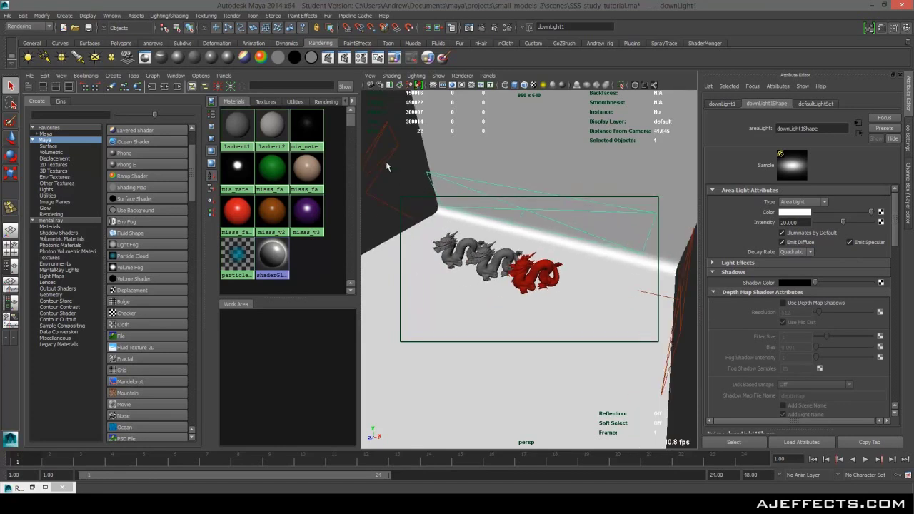
pyautogui.click(386, 167)
pyautogui.moveTo(894, 237); pyautogui.dragTo(895, 275)
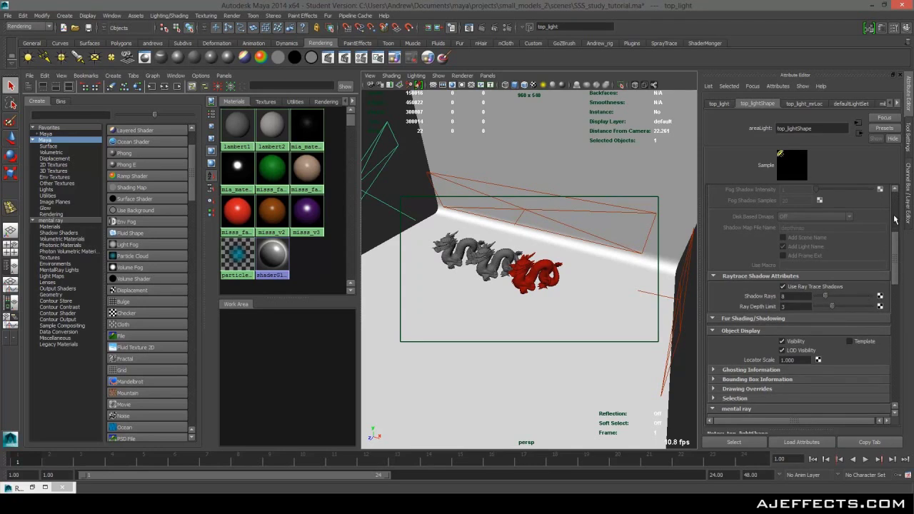
pyautogui.scroll(-5, 517, 264)
pyautogui.keyDown('alt'); pyautogui.moveTo(517, 264); pyautogui.dragTo(548, 244); pyautogui.keyUp('alt')
pyautogui.keyDown('alt'); pyautogui.moveTo(544, 278); pyautogui.dragTo(465, 344); pyautogui.keyUp('alt')
pyautogui.scroll(5, 527, 310)
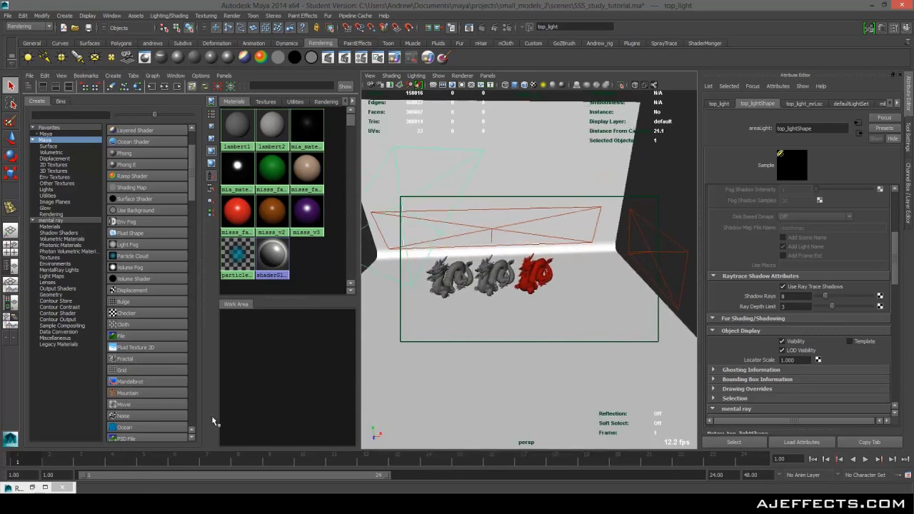
# Create a mental ray misss_fast_simple_maya material that shares the existing mentalrayTexture1 lightmap, and reposition its node in the work area.
pyautogui.click(12, 465)
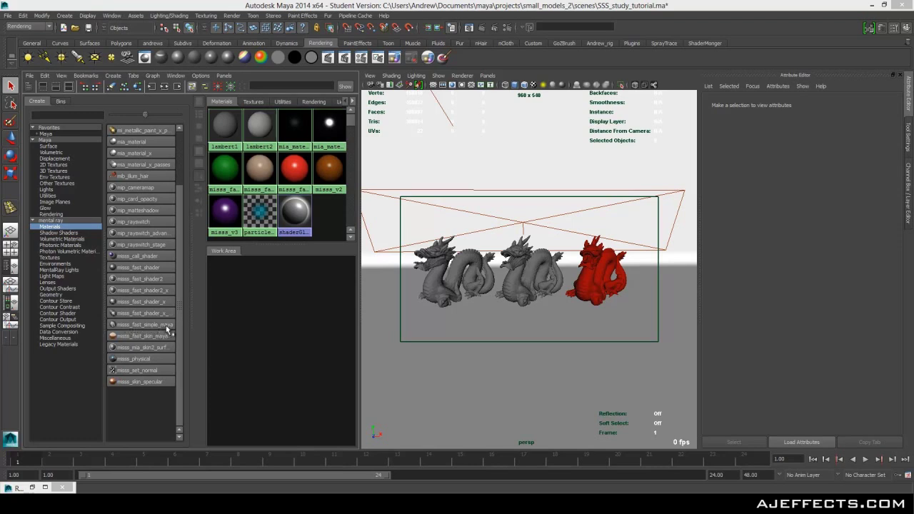
pyautogui.click(145, 322)
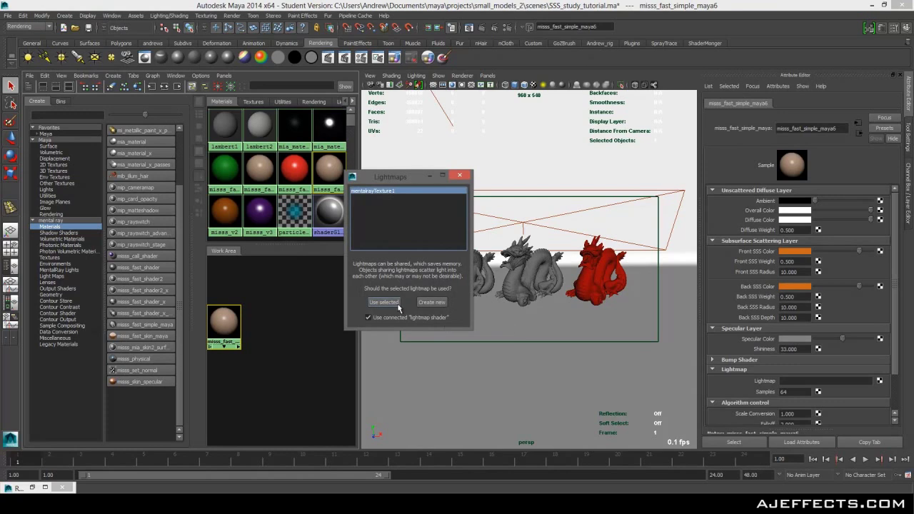
pyautogui.moveTo(400, 178); pyautogui.dragTo(407, 193)
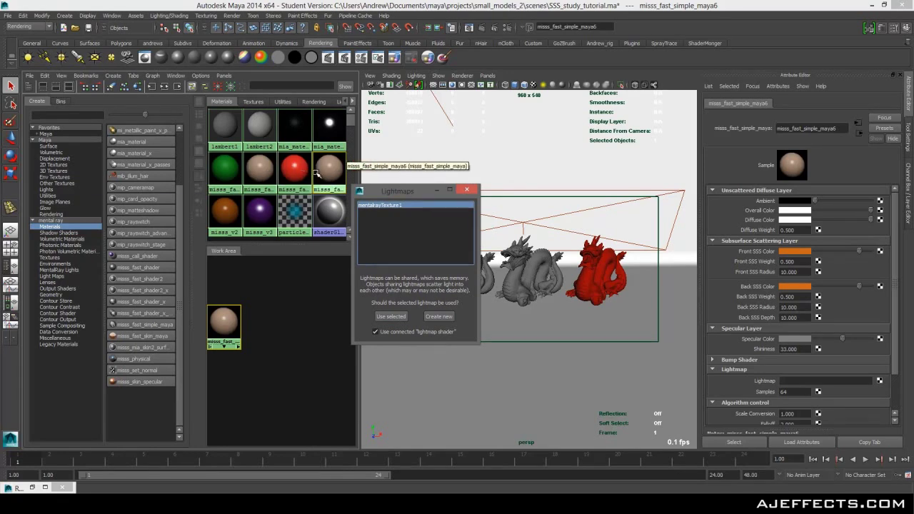
pyautogui.click(389, 317)
pyautogui.moveTo(221, 320); pyautogui.dragTo(252, 308)
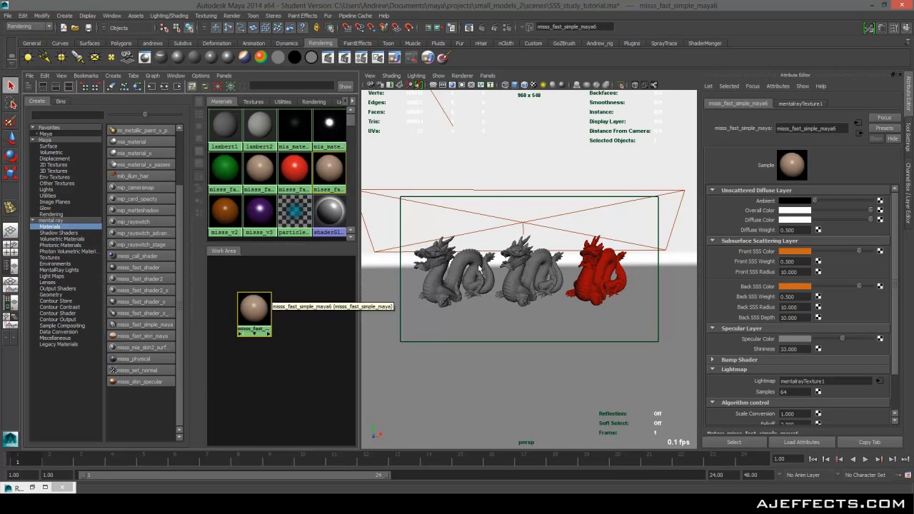
# Review the unified sampling and raytracing quality options in the Render Settings.
pyautogui.click(469, 27)
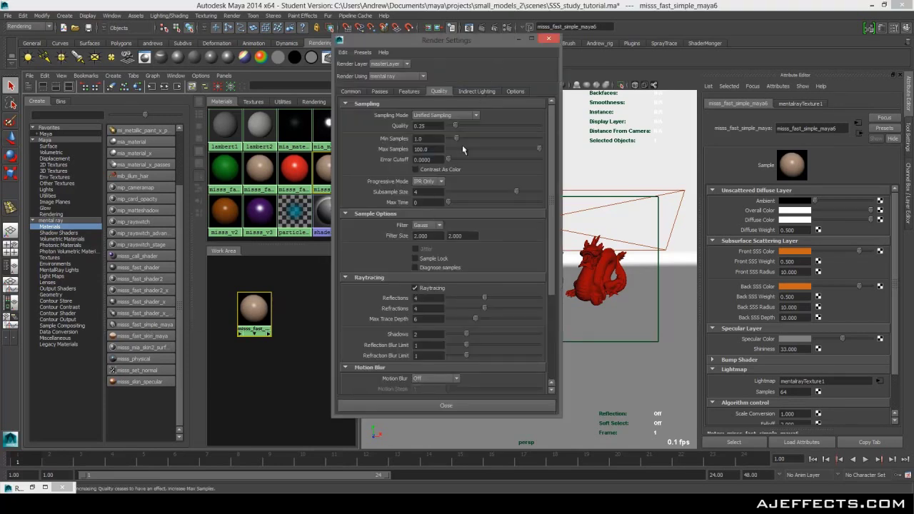
pyautogui.moveTo(546, 137); pyautogui.dragTo(547, 209)
pyautogui.scroll(3, 535, 200)
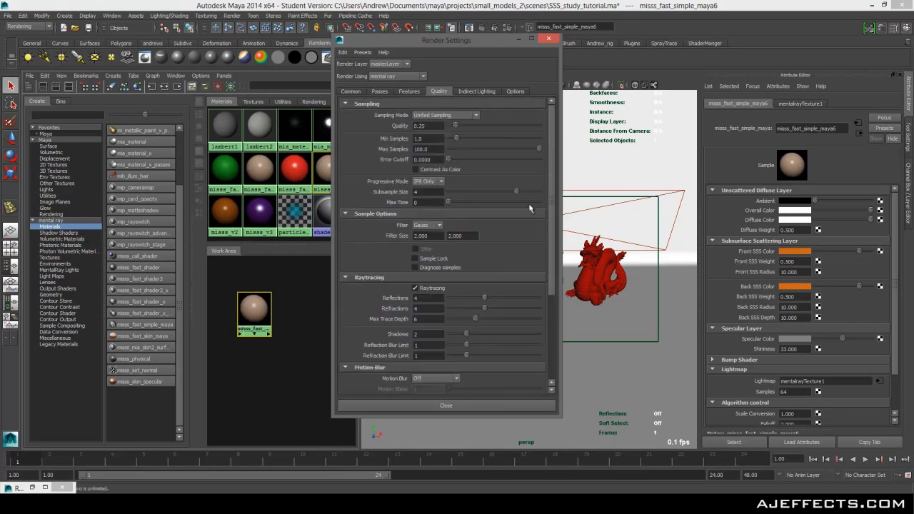
pyautogui.click(555, 39)
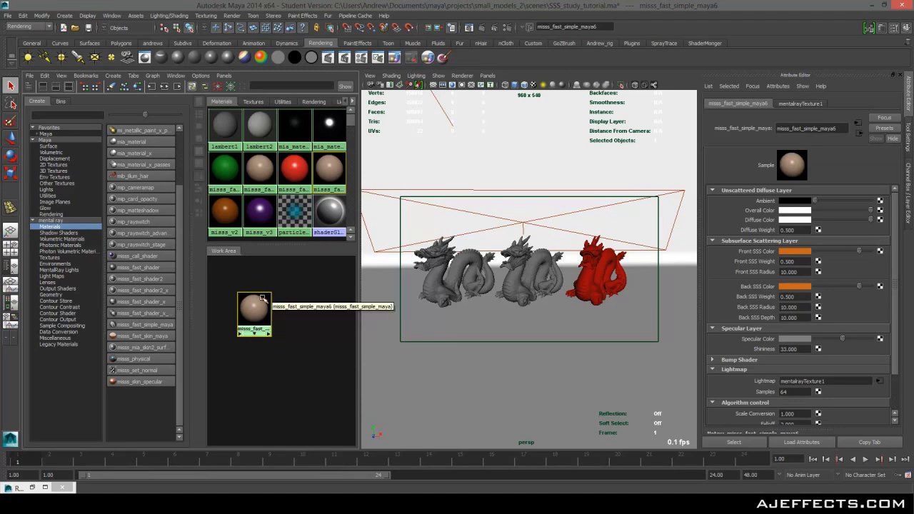
# Rename the new material to sss_tutorial, assign it to the middle dragon and display the material's attributes.
pyautogui.keyDown('ctrl'); pyautogui.doubleClick(257, 331); pyautogui.keyUp('ctrl')
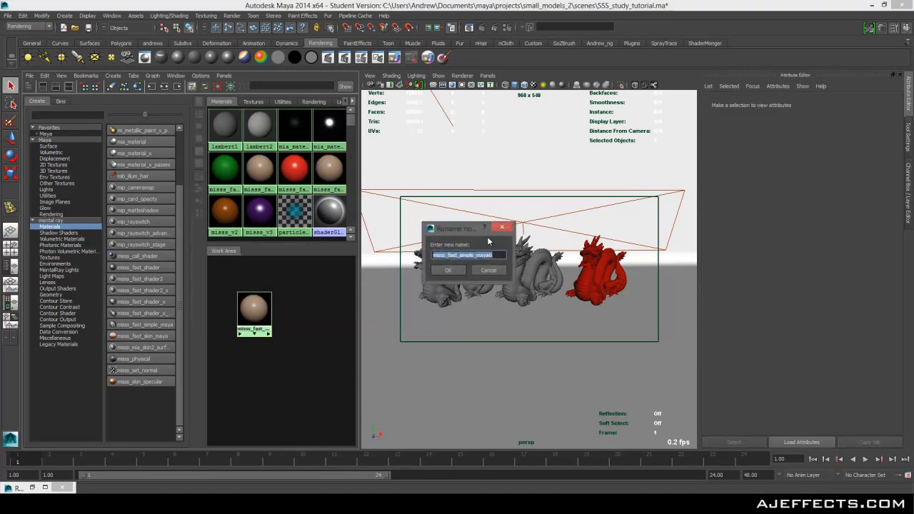
pyautogui.write('sss_tutorial')
pyautogui.press('Return')
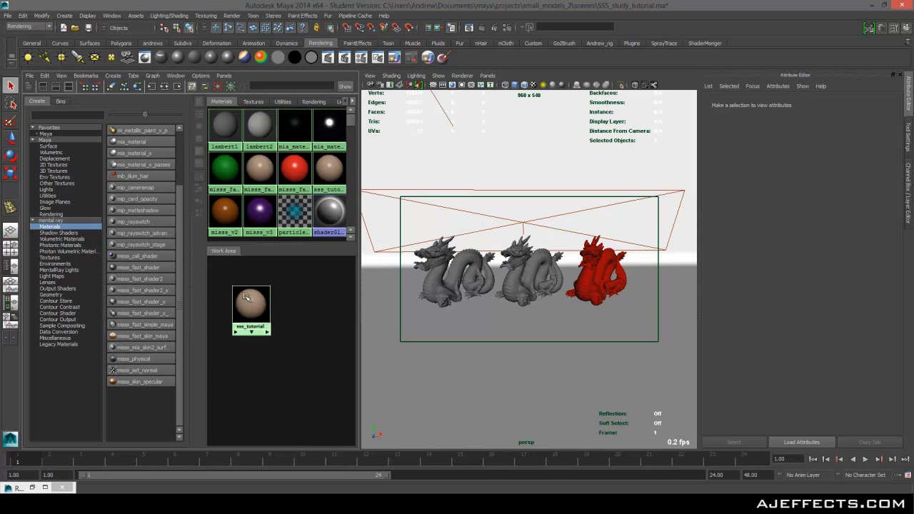
pyautogui.moveTo(252, 309); pyautogui.dragTo(519, 283, button='middle')
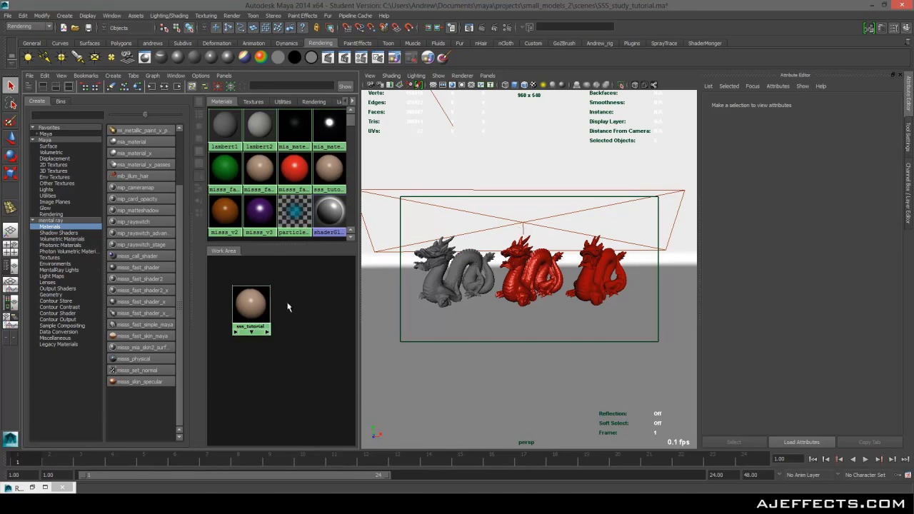
pyautogui.click(249, 303)
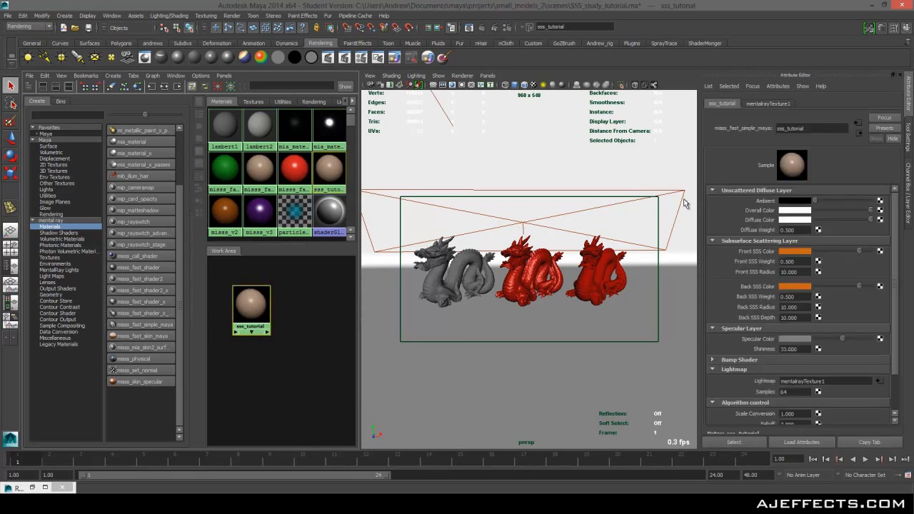
pyautogui.moveTo(248, 298); pyautogui.dragTo(237, 283)
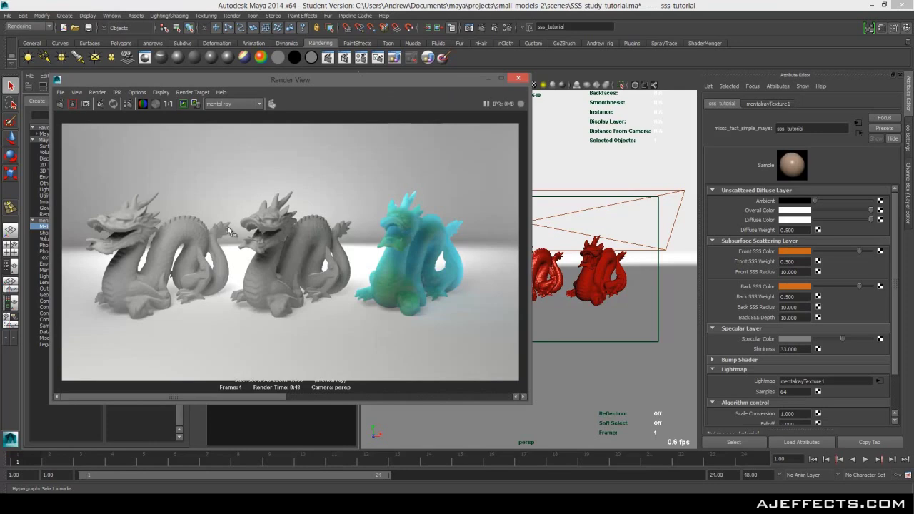
# Render only the region around the middle dragon and keep the resulting image in the Render View.
pyautogui.moveTo(214, 186); pyautogui.dragTo(362, 327)
pyautogui.click(72, 103)
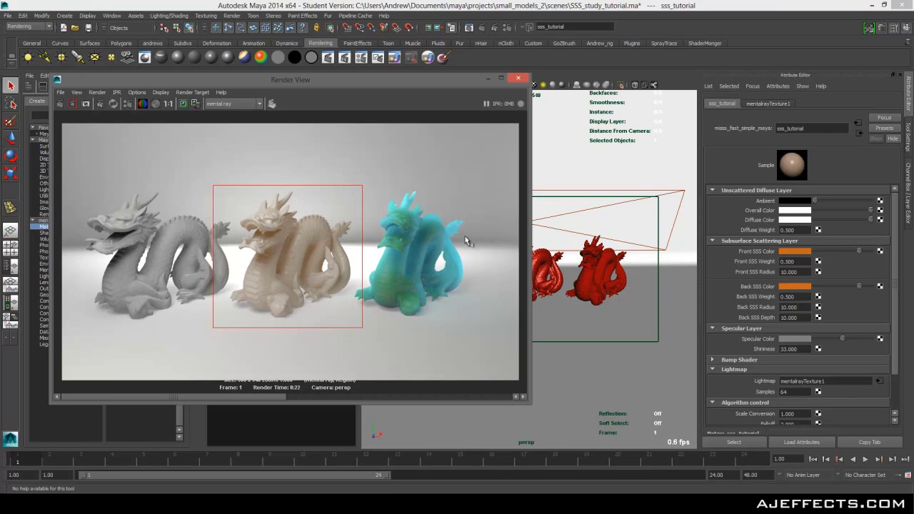
pyautogui.click(399, 182)
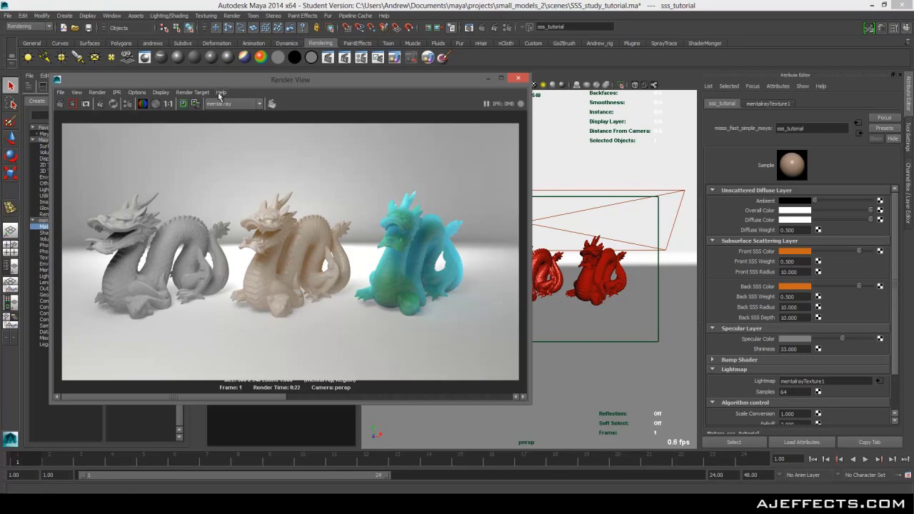
pyautogui.click(184, 106)
pyautogui.click(488, 78)
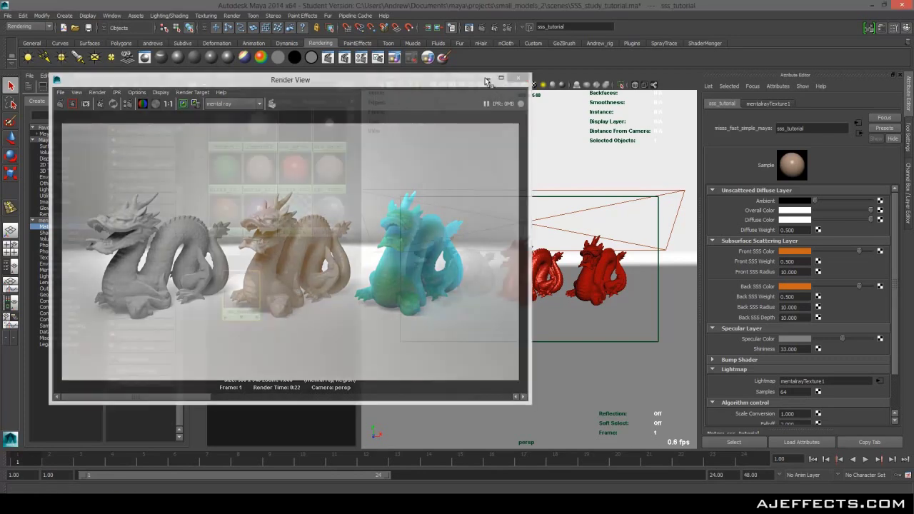
# Set the Diffuse Weight, Front SSS Weight and Back SSS Weight of sss_tutorial to 0.
pyautogui.moveTo(899, 208)
pyautogui.mouseDown()
pyautogui.moveTo(898, 235)
pyautogui.moveTo(896, 191)
pyautogui.mouseUp()
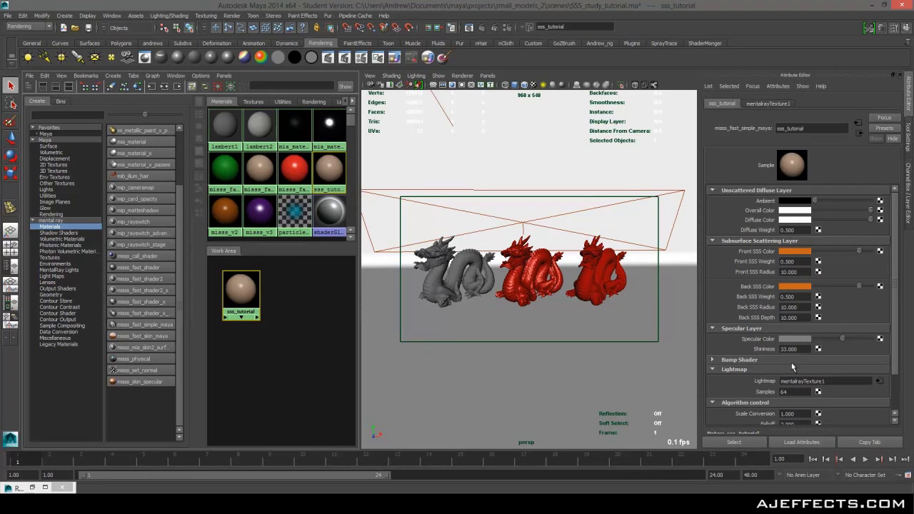
pyautogui.doubleClick(804, 230)
pyautogui.write('0')
pyautogui.doubleClick(809, 261)
pyautogui.write('0')
pyautogui.doubleClick(802, 297)
pyautogui.write('0')
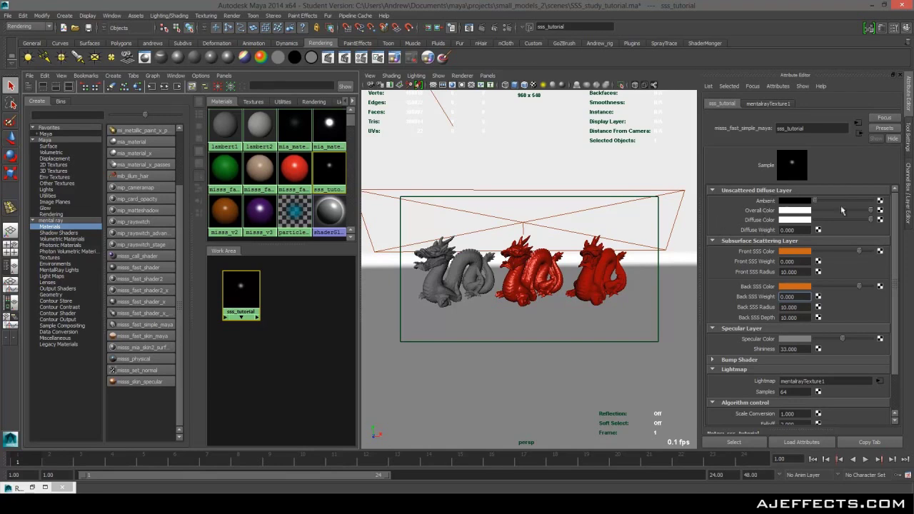
# Set the Diffuse Color of sss_tutorial to pure red and its Diffuse Weight to 1.
pyautogui.click(799, 220)
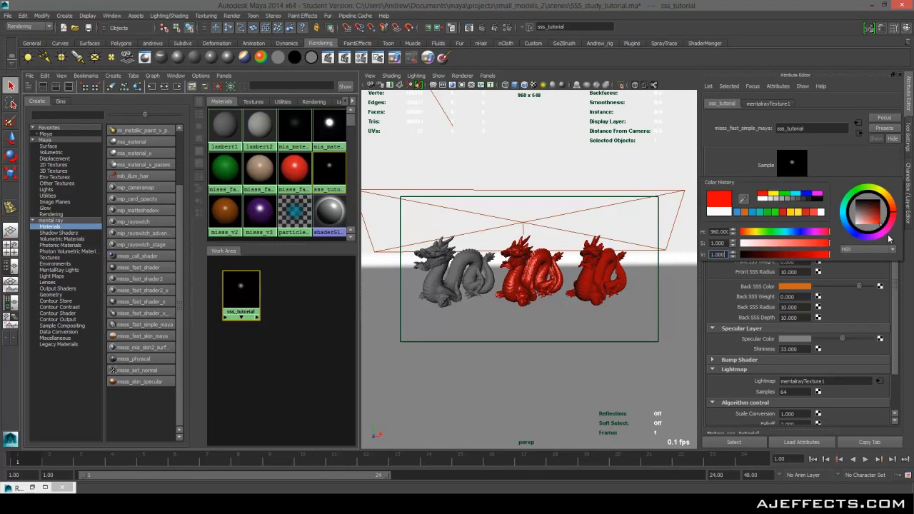
pyautogui.click(803, 229)
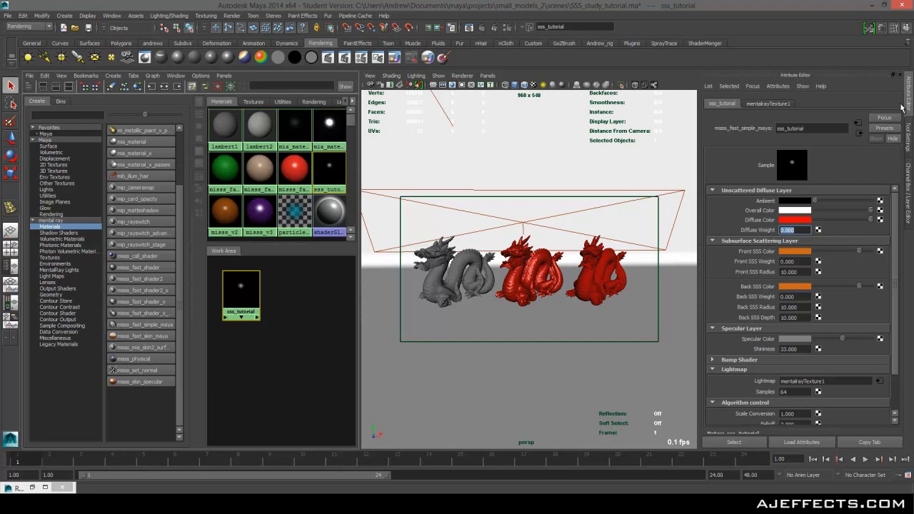
pyautogui.write('1')
pyautogui.press('Return')
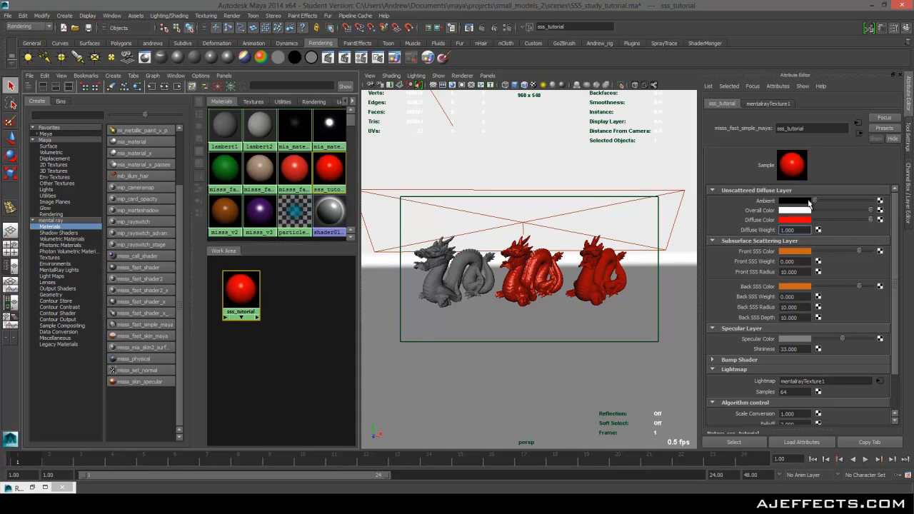
# Try a grey Overall Color on sss_tutorial, restore it to white, and return the Diffuse Color to white.
pyautogui.moveTo(816, 203)
pyautogui.mouseDown()
pyautogui.moveTo(862, 204)
pyautogui.moveTo(798, 206)
pyautogui.mouseUp()
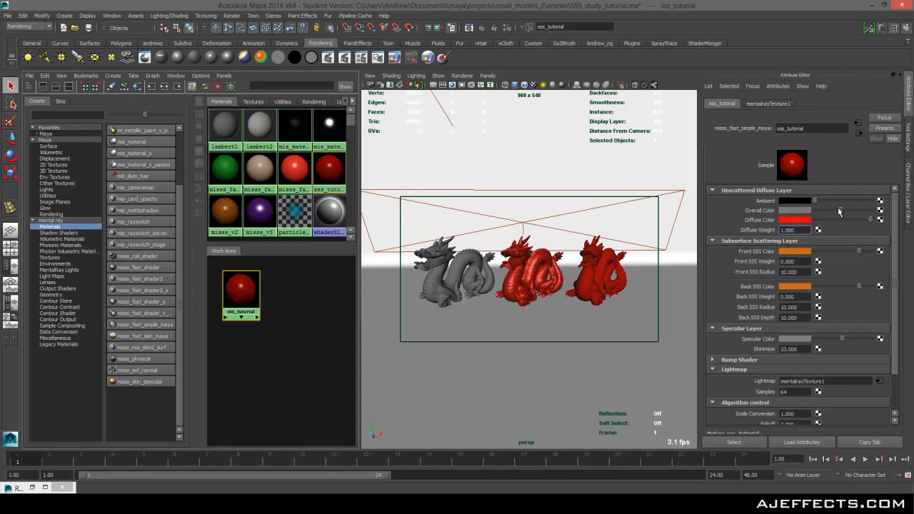
pyautogui.moveTo(870, 213)
pyautogui.mouseDown()
pyautogui.moveTo(841, 211)
pyautogui.moveTo(877, 212)
pyautogui.mouseUp()
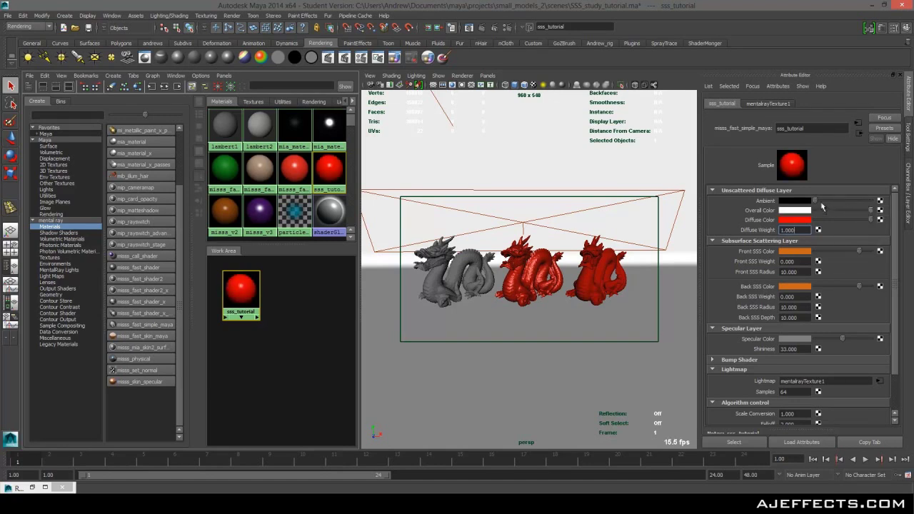
pyautogui.click(796, 220)
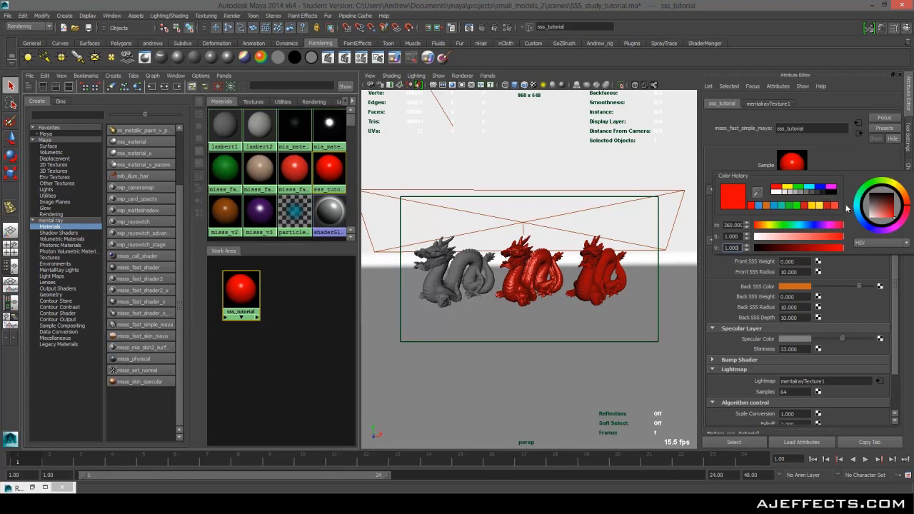
pyautogui.moveTo(846, 233); pyautogui.dragTo(752, 232)
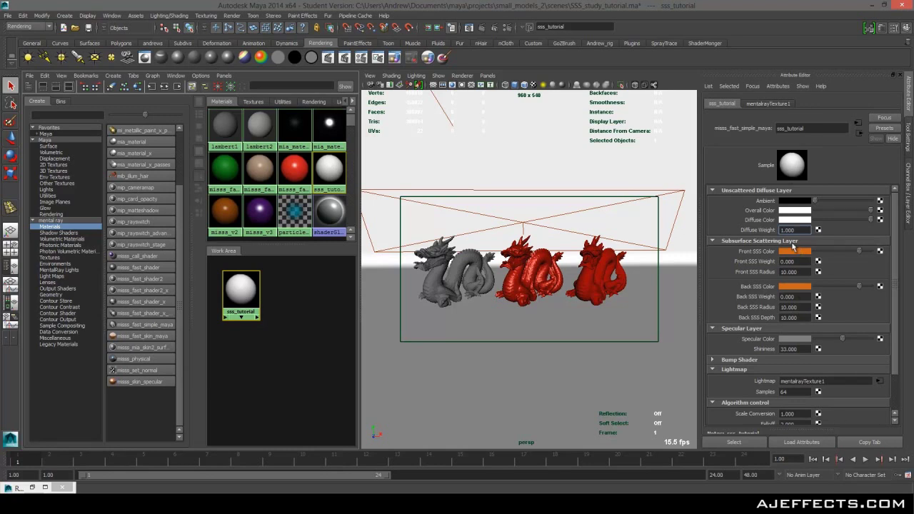
# Set the Diffuse Weight of sss_tutorial to 0 and its Front SSS Weight to 1.
pyautogui.moveTo(792, 230); pyautogui.dragTo(756, 230)
pyautogui.moveTo(796, 230); pyautogui.dragTo(766, 231)
pyautogui.write('0')
pyautogui.press('Return')
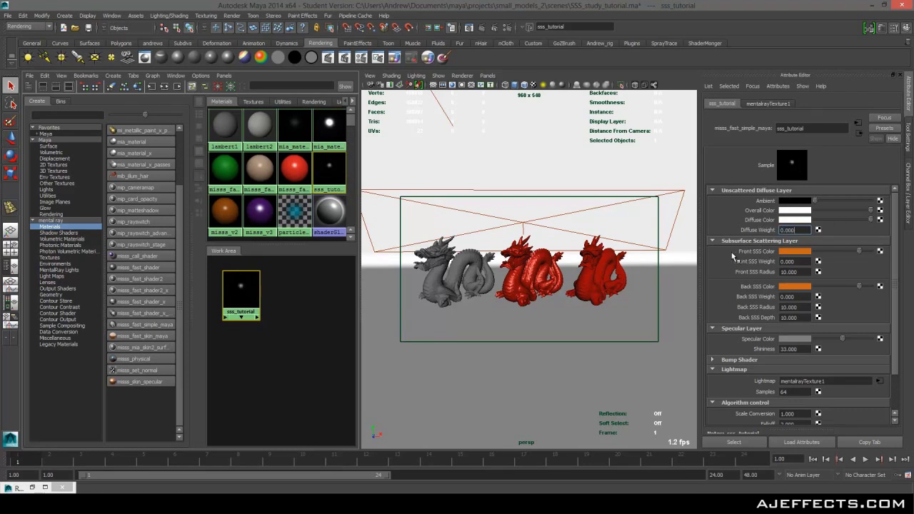
pyautogui.click(789, 261)
pyautogui.write('1')
pyautogui.press('Return')
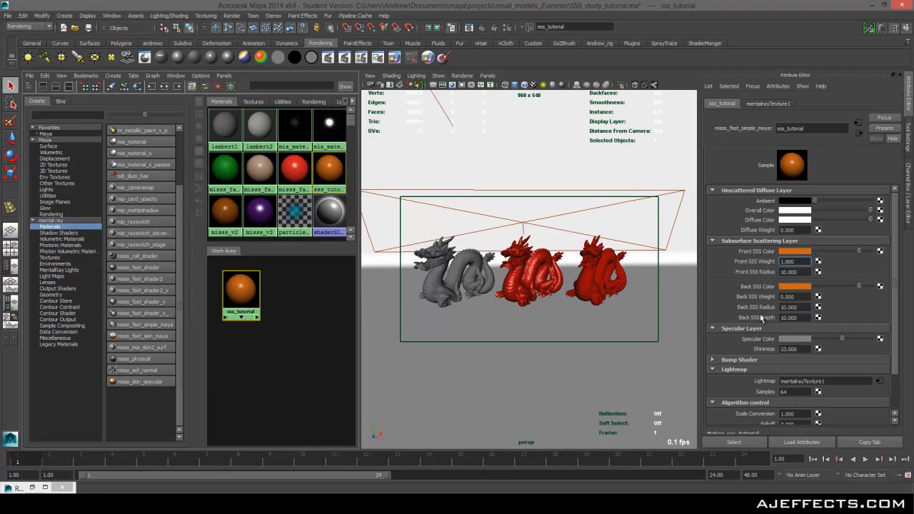
# Switch to Photoshop to view the light-path sketch with sun, sphere and camera, and return to Maya.
pyautogui.click(240, 505)
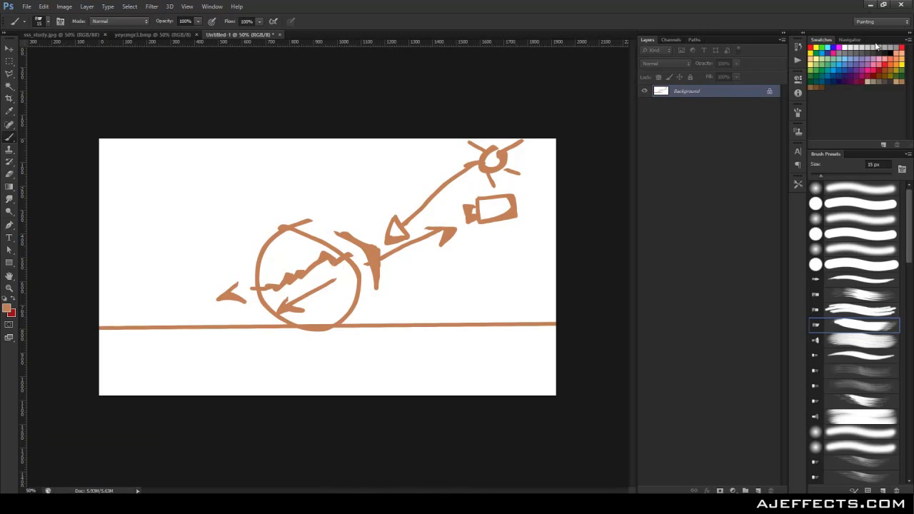
pyautogui.click(870, 6)
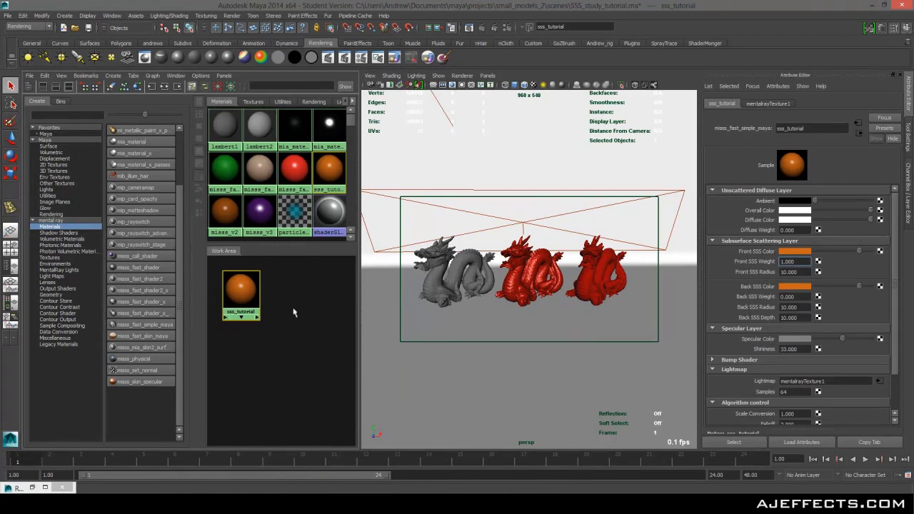
# Change the Front SSS Color of sss_tutorial to blue with a Front SSS Weight of 1.
pyautogui.click(799, 253)
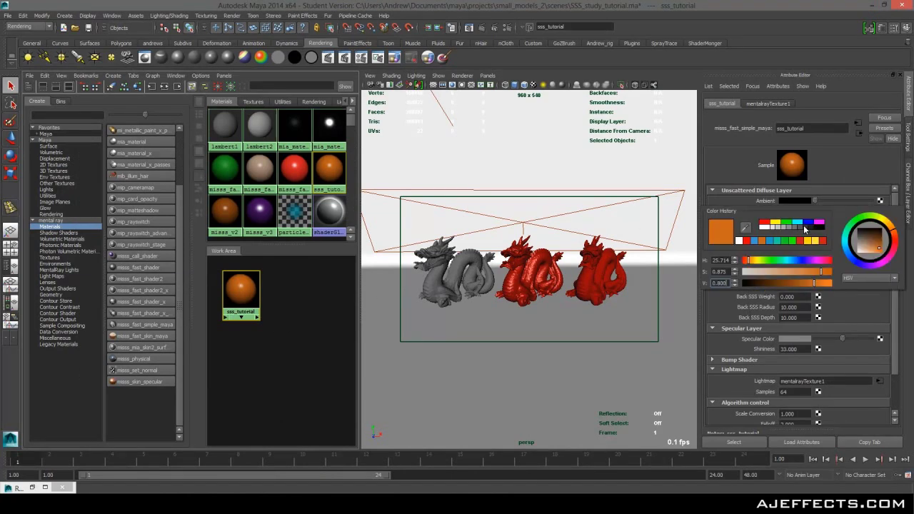
pyautogui.click(855, 243)
pyautogui.click(851, 242)
pyautogui.moveTo(852, 243); pyautogui.dragTo(850, 250)
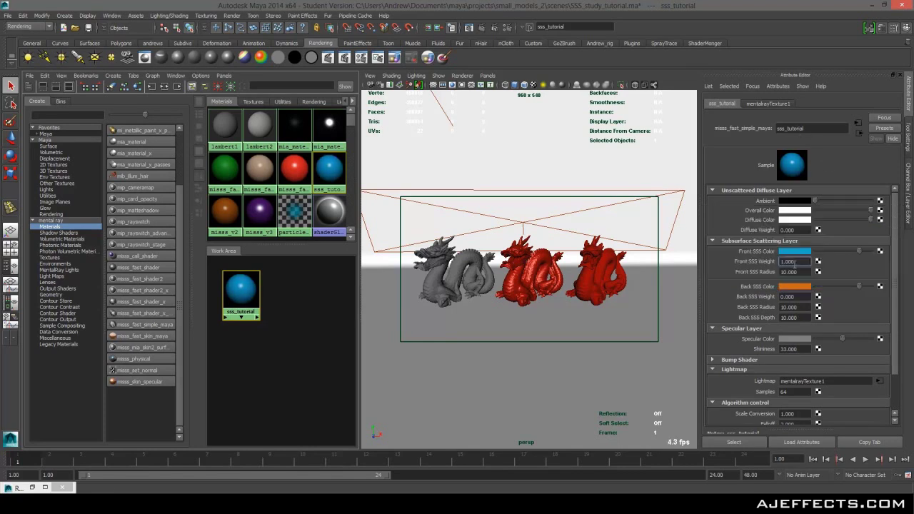
pyautogui.click(801, 261)
pyautogui.write('1')
pyautogui.moveTo(807, 262); pyautogui.dragTo(782, 261)
# Render only the region around the middle dragon, keeping both the previous and the new image in the Render View.
pyautogui.click(46, 488)
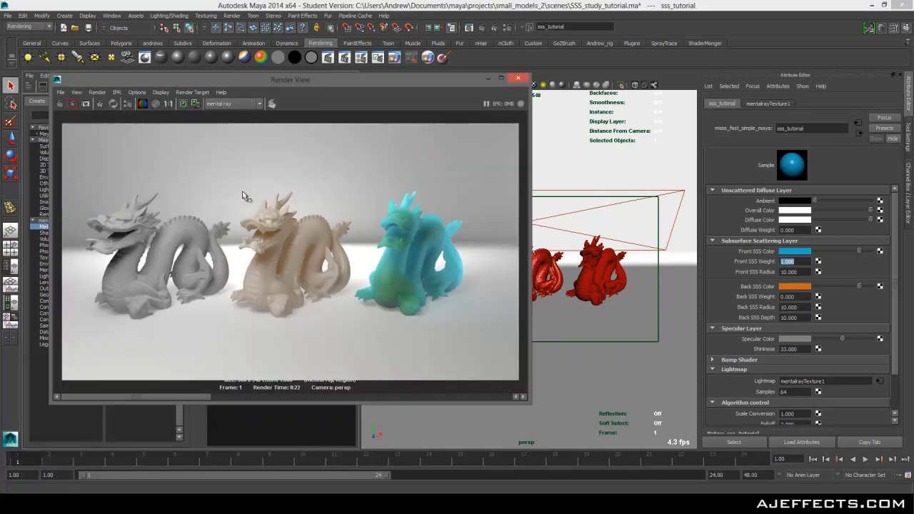
pyautogui.click(184, 103)
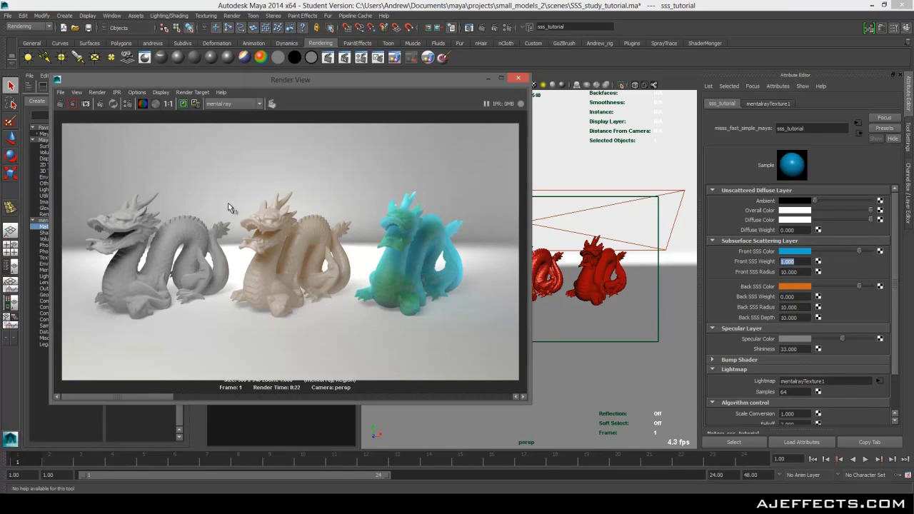
pyautogui.moveTo(222, 187); pyautogui.dragTo(359, 322)
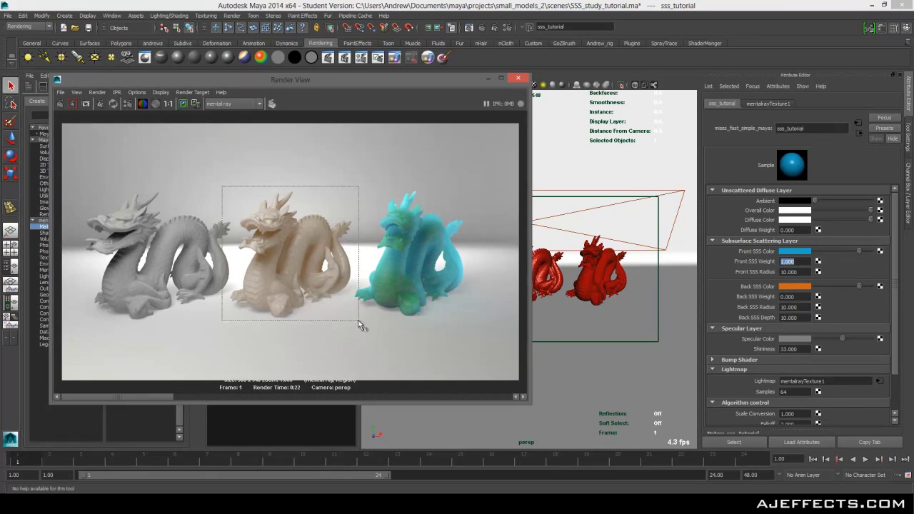
pyautogui.click(73, 104)
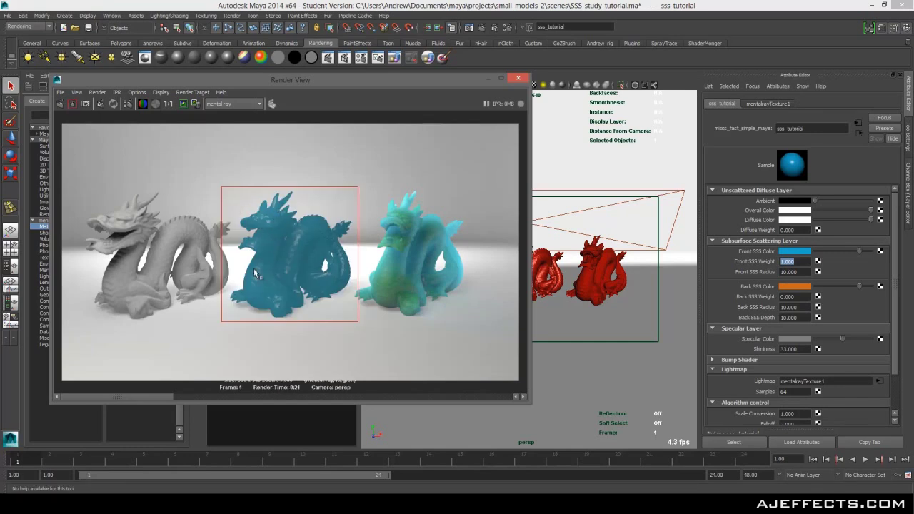
pyautogui.click(183, 105)
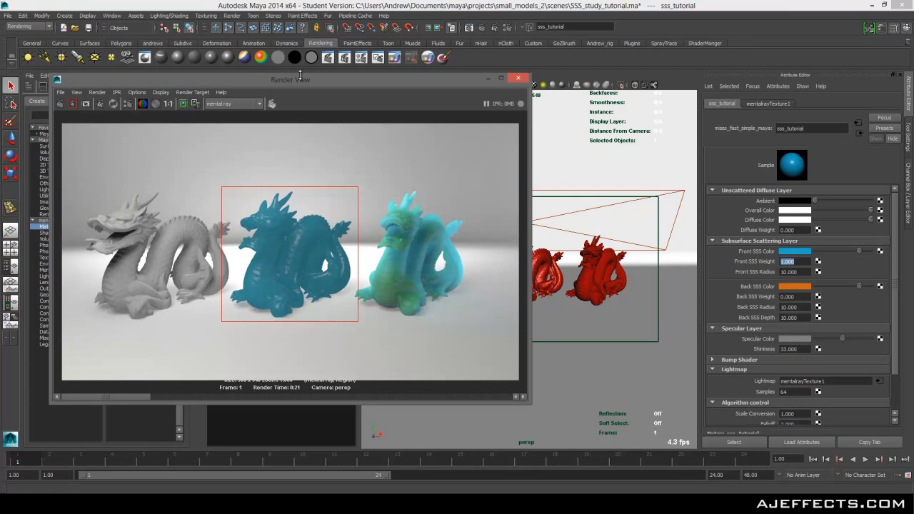
pyautogui.click(488, 79)
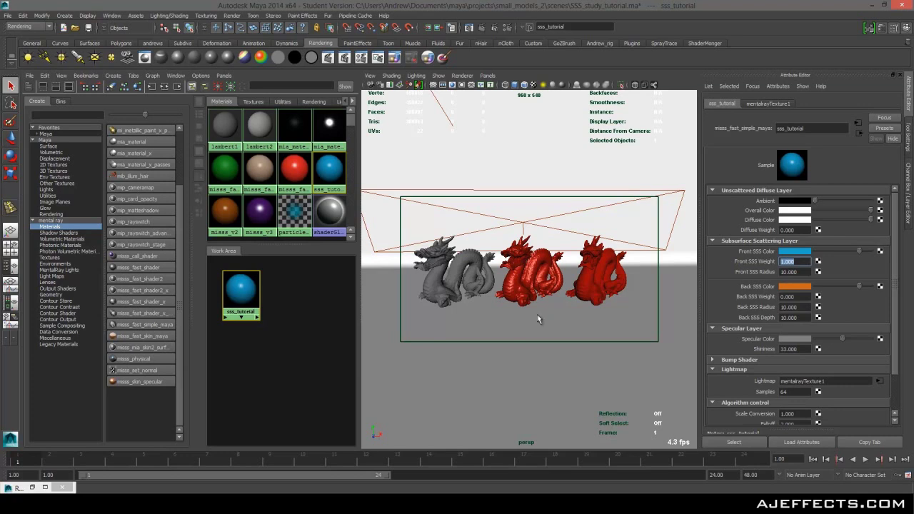
# Show the grid in the perspective viewport and hide it again.
pyautogui.click(441, 86)
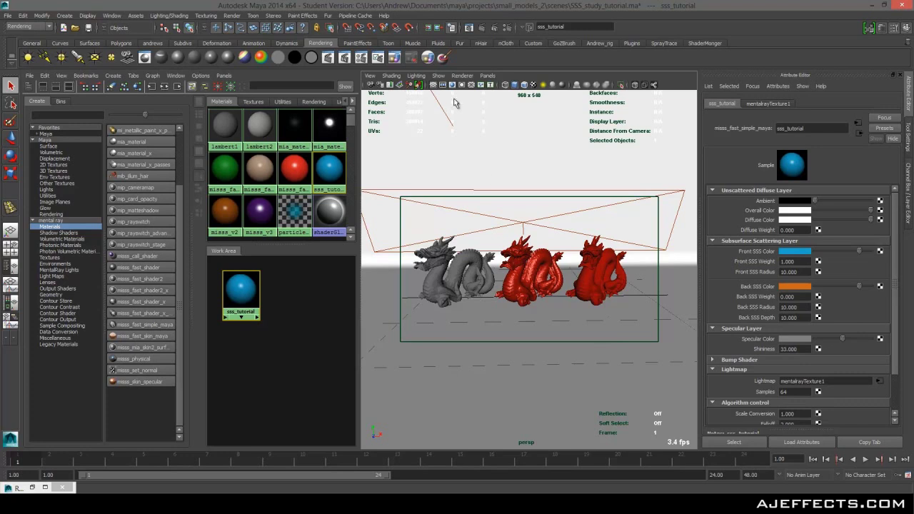
pyautogui.click(433, 85)
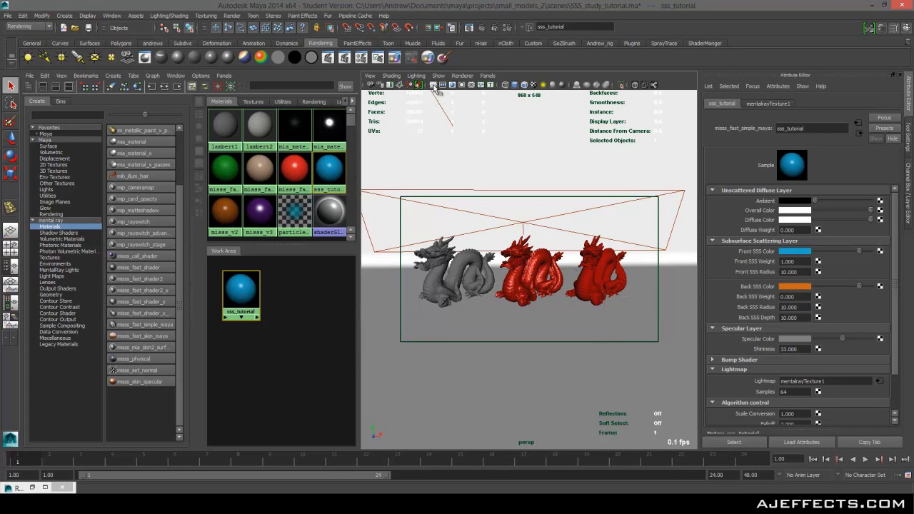
# Set the Front SSS Radius of sss_tutorial to 2 and render the middle dragon's region again.
pyautogui.click(798, 271)
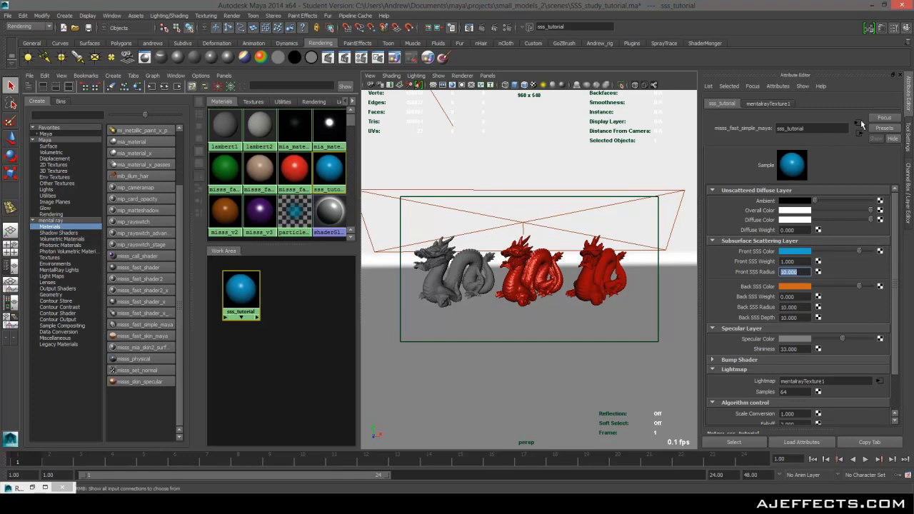
pyautogui.write('2')
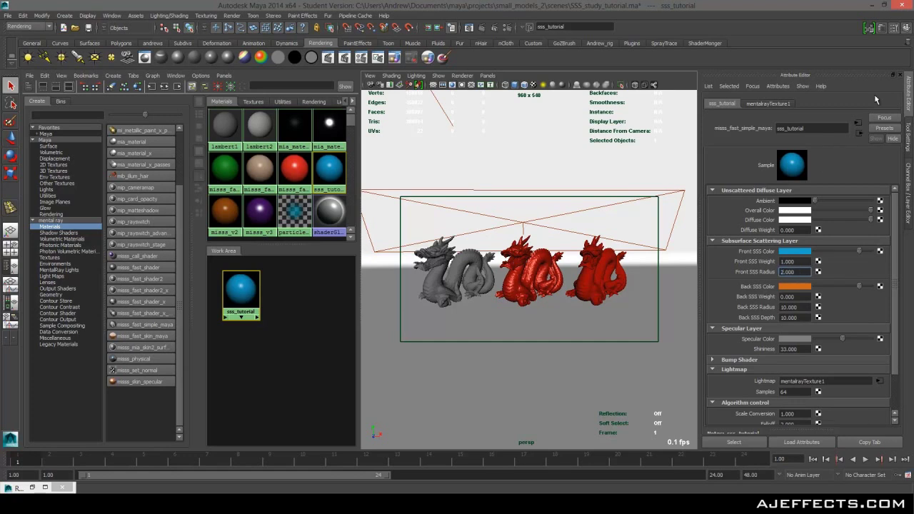
pyautogui.press('Return')
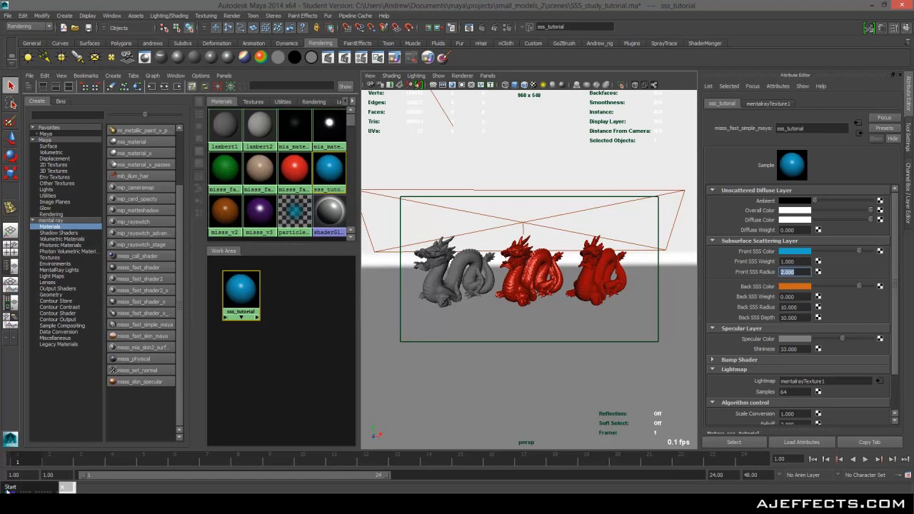
pyautogui.click(31, 488)
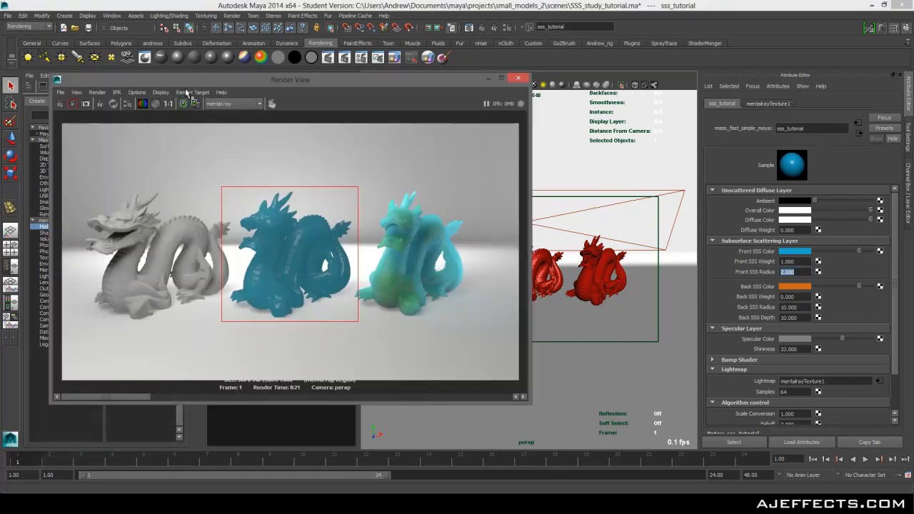
pyautogui.click(72, 103)
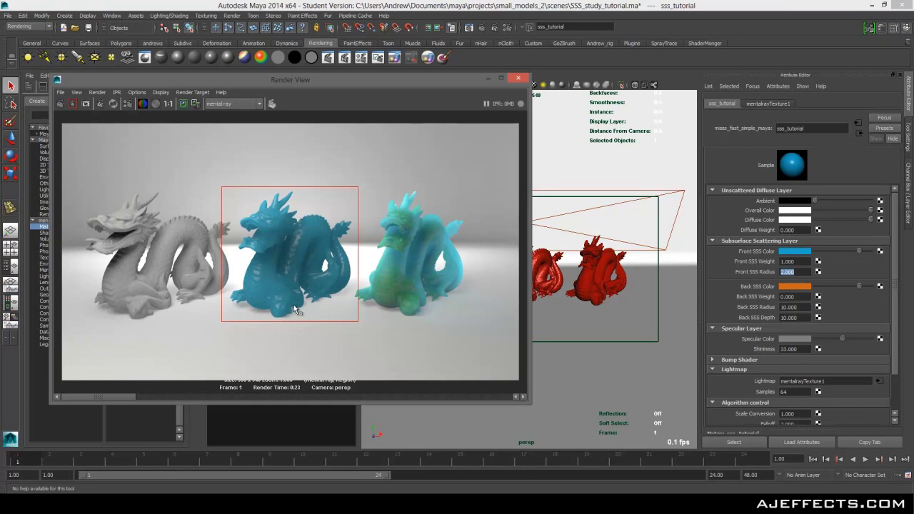
# Set the Front SSS Radius to 0.7, keep the current image and re-render the middle dragon's region.
pyautogui.click(755, 275)
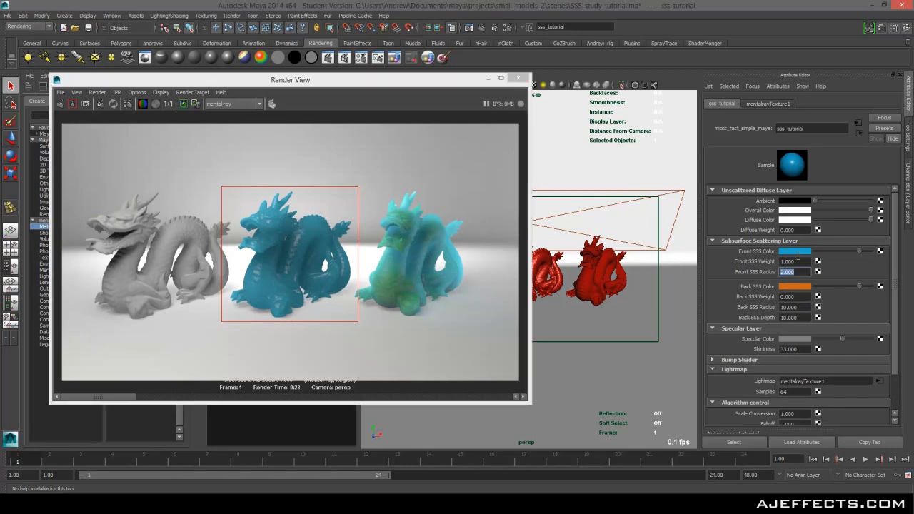
pyautogui.write('.7')
pyautogui.press('Return')
pyautogui.click(184, 104)
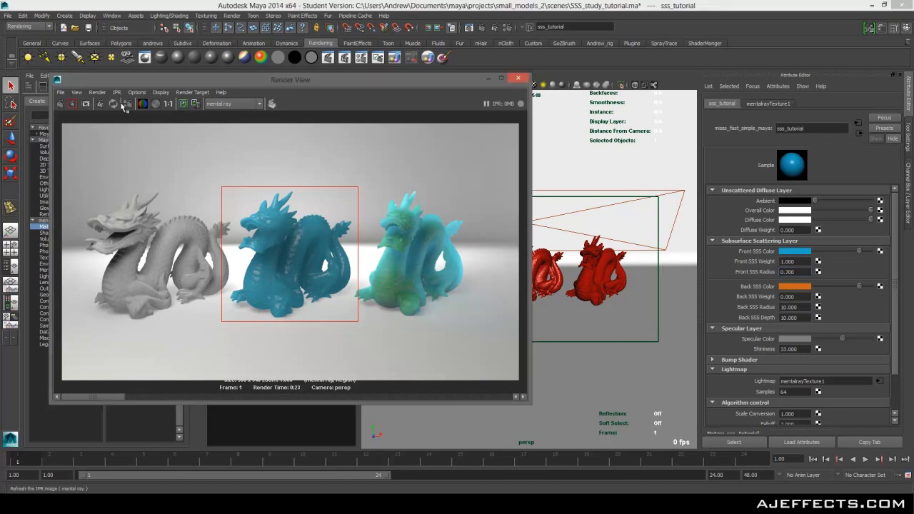
pyautogui.click(73, 103)
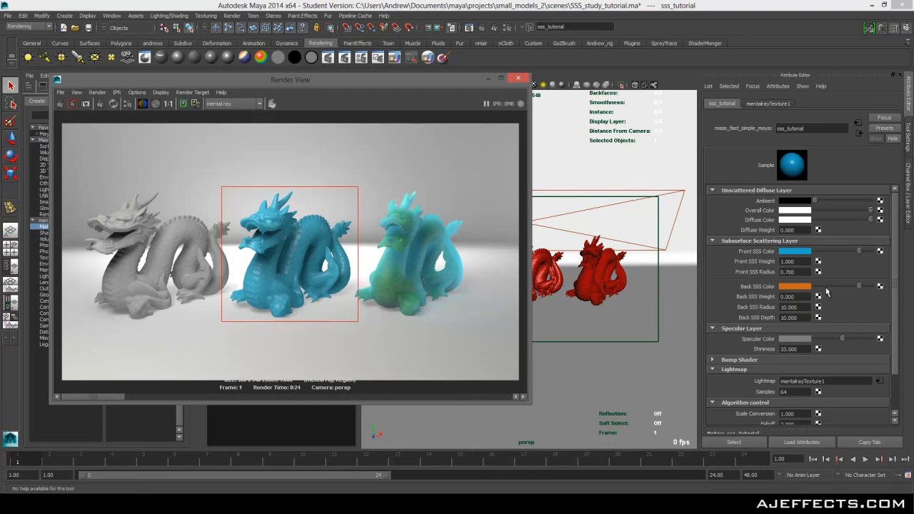
# Set the Front SSS Weight of sss_tutorial to 0 and keep the latest region render.
pyautogui.doubleClick(798, 261)
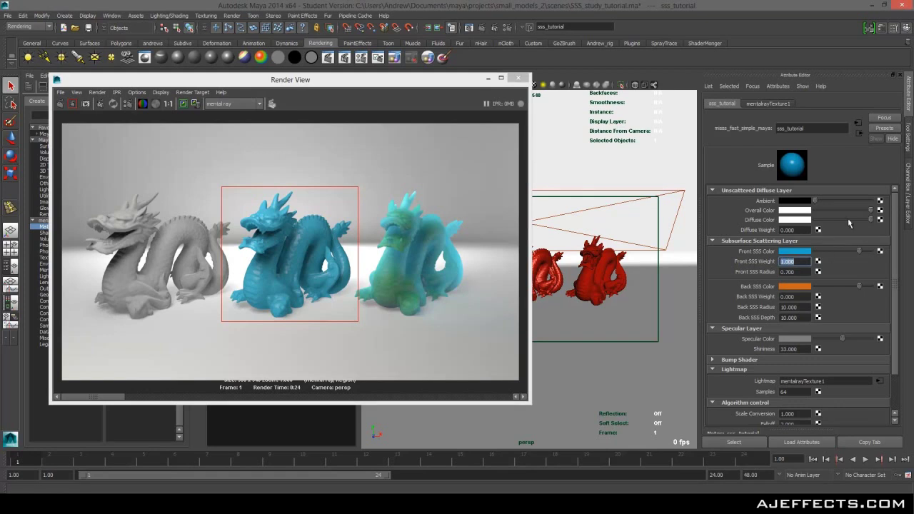
pyautogui.write('0')
pyautogui.press('Return')
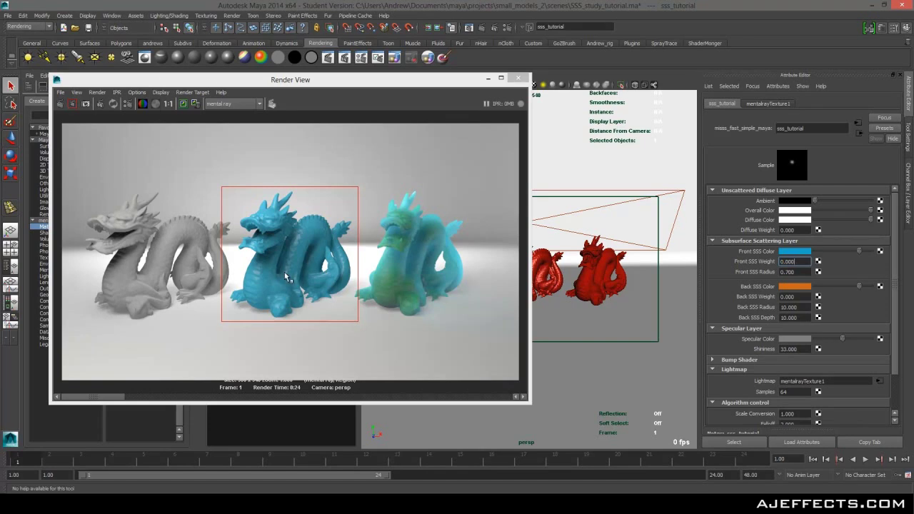
pyautogui.click(185, 105)
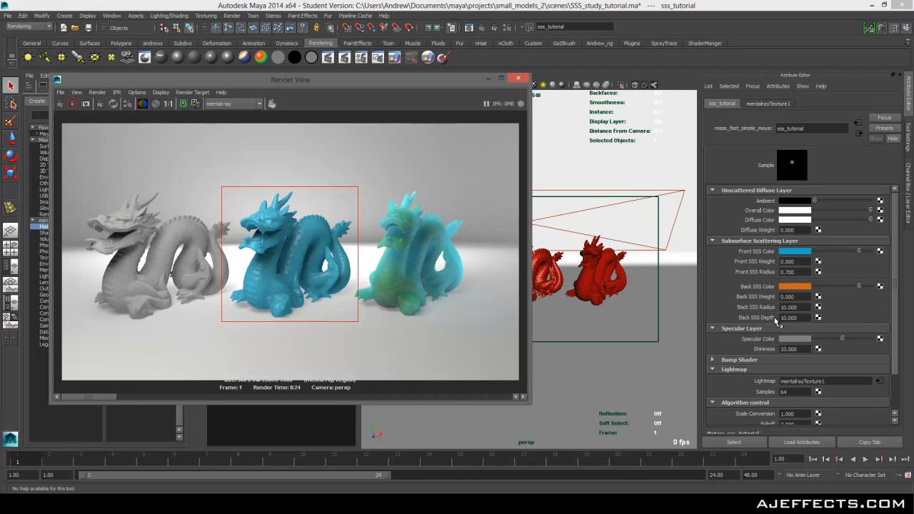
# Change the Back SSS Color of sss_tutorial to a light purple.
pyautogui.click(800, 287)
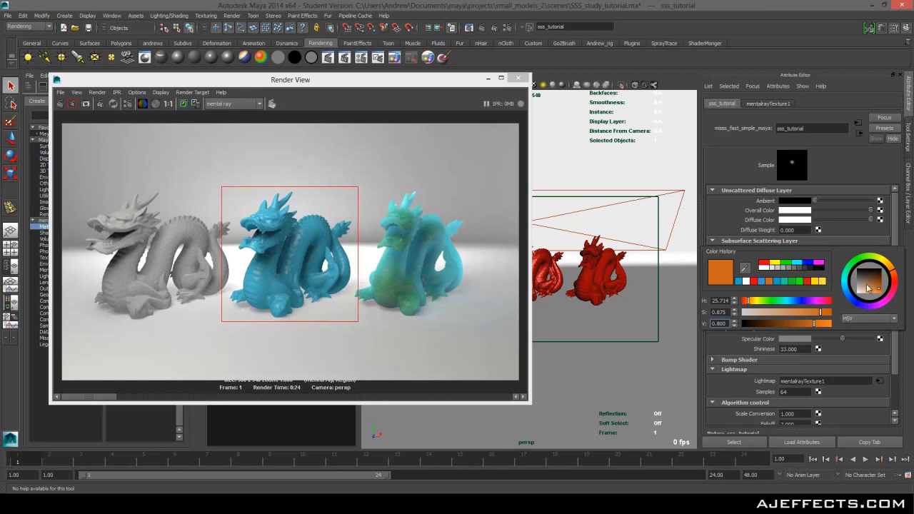
pyautogui.click(868, 307)
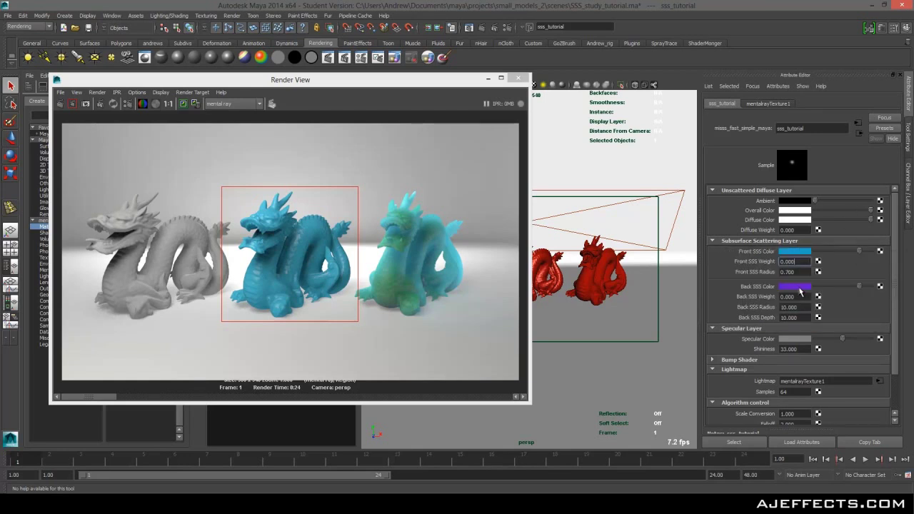
pyautogui.click(799, 288)
pyautogui.click(871, 293)
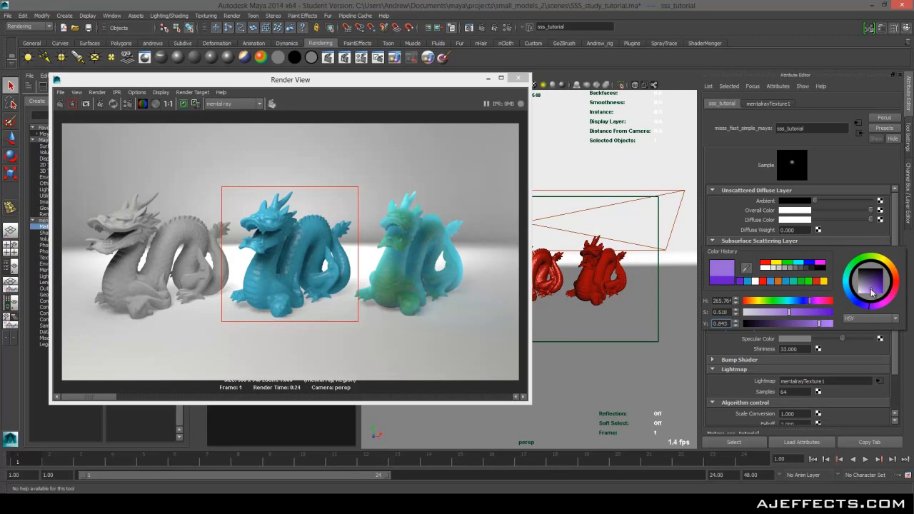
pyautogui.moveTo(871, 291); pyautogui.dragTo(873, 293)
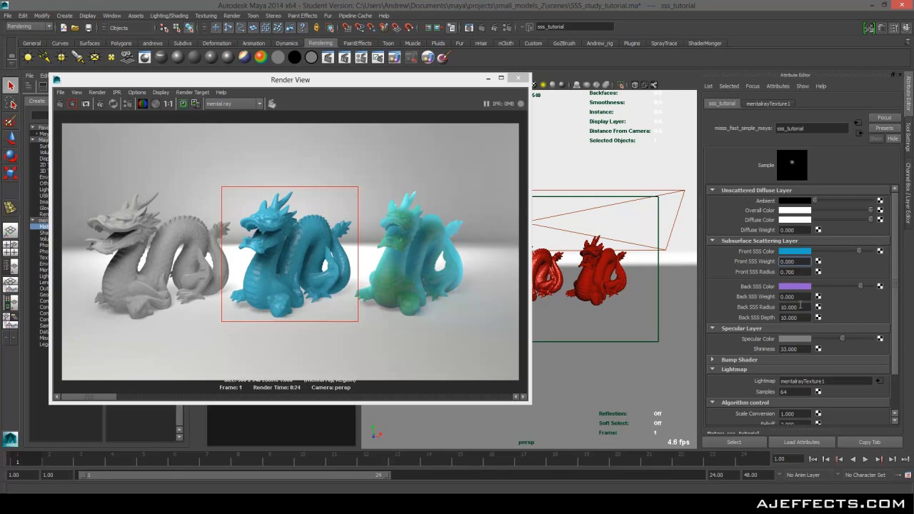
# Set the Back SSS Weight of sss_tutorial to 1 and render the middle dragon's region.
pyautogui.click(800, 296)
pyautogui.write('1.000')
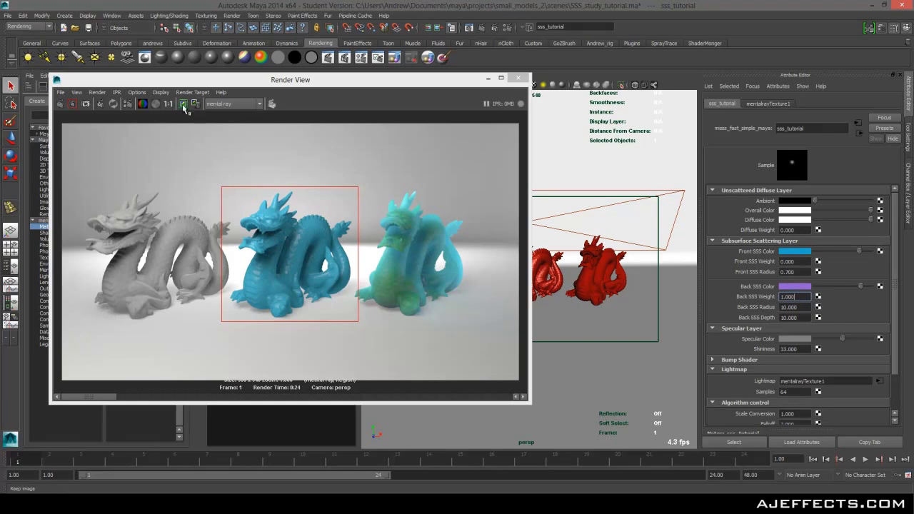
pyautogui.click(72, 105)
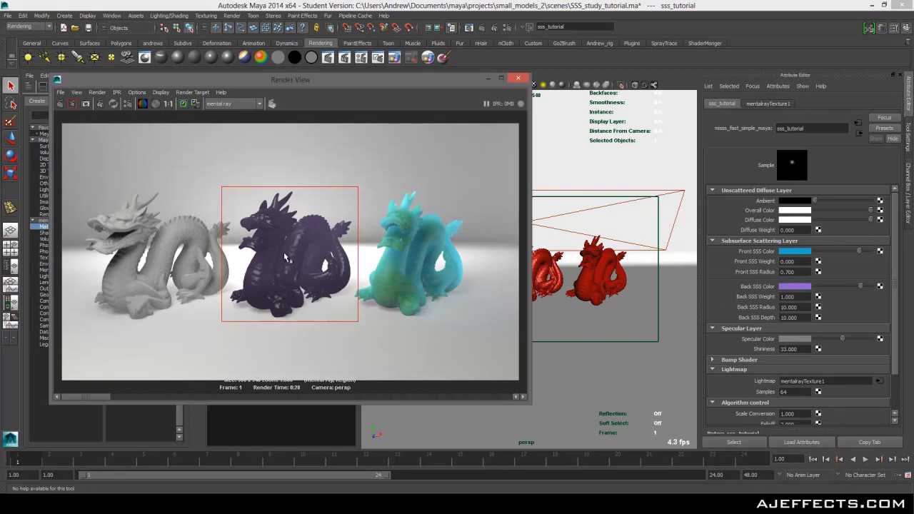
# Set the Back SSS Radius to 2, re-render the middle dragon's region and compare it with the kept renders.
pyautogui.click(789, 307)
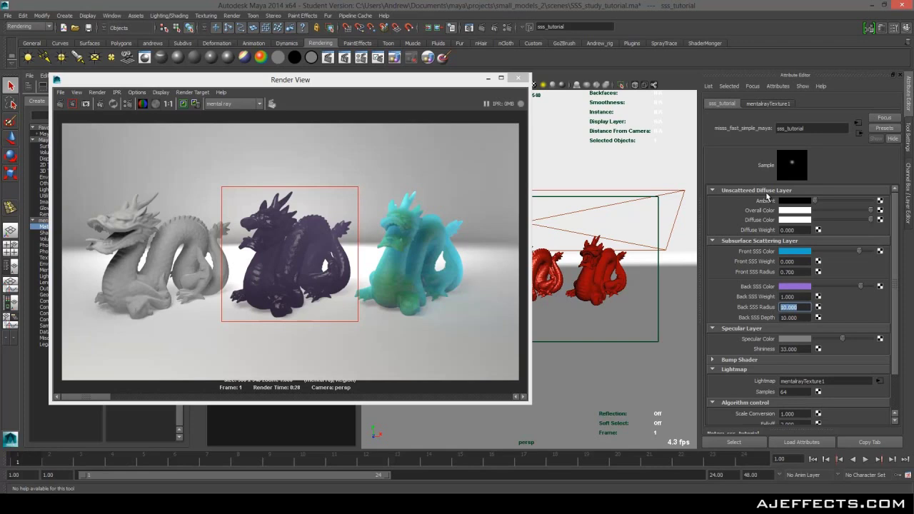
pyautogui.write('2')
pyautogui.press('Return')
pyautogui.click(831, 325)
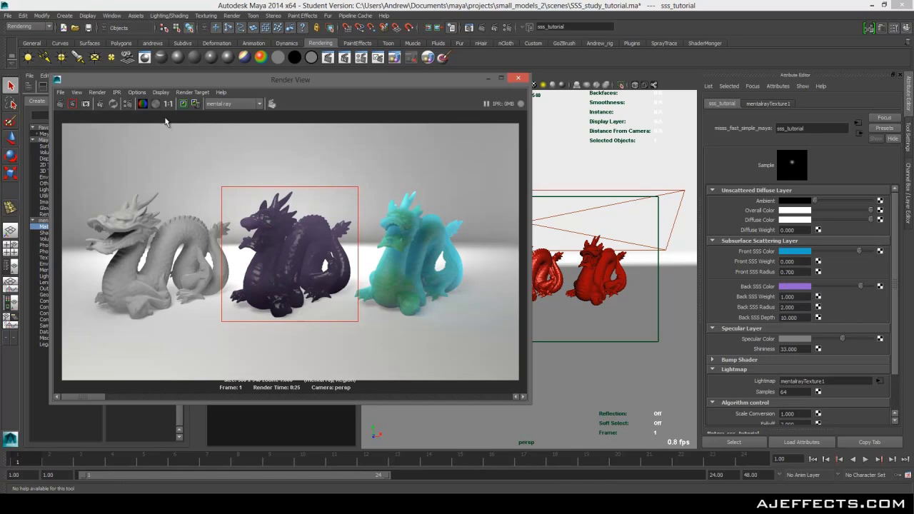
pyautogui.moveTo(94, 399); pyautogui.dragTo(142, 405)
# Set the Back SSS Depth of sss_tutorial to 0.
pyautogui.click(802, 317)
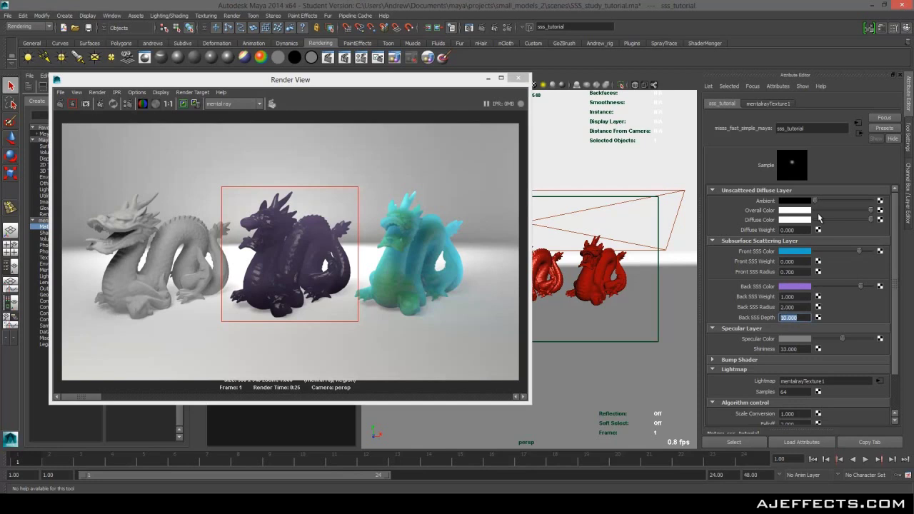
pyautogui.write('0')
pyautogui.press('Return')
pyautogui.click(799, 307)
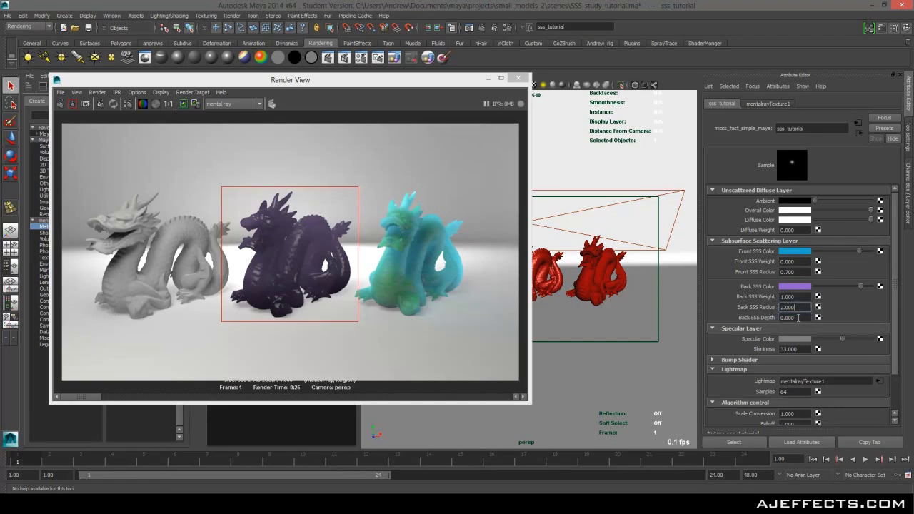
pyautogui.click(799, 318)
pyautogui.click(787, 318)
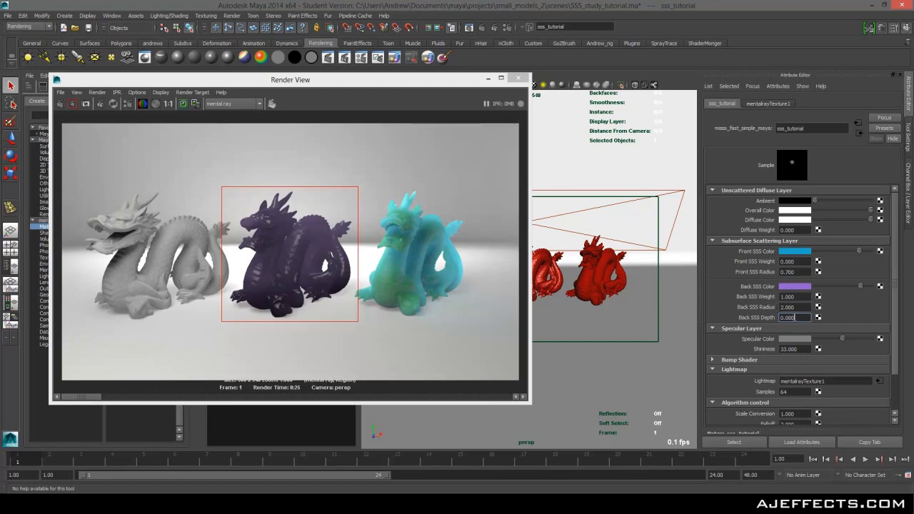
# Set the Back SSS Radius to 1 and render the middle dragon's region again.
pyautogui.click(799, 308)
pyautogui.doubleClick(801, 308)
pyautogui.write('1.000')
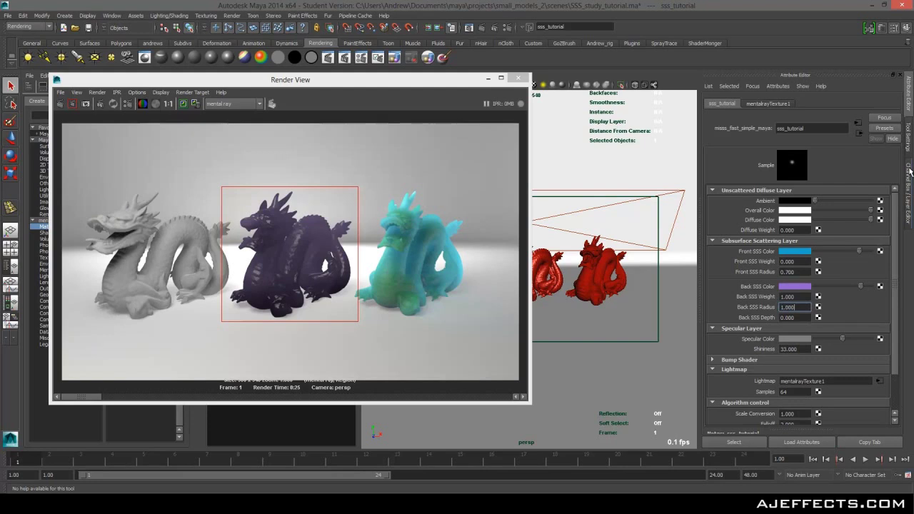
pyautogui.press('Return')
pyautogui.click(66, 104)
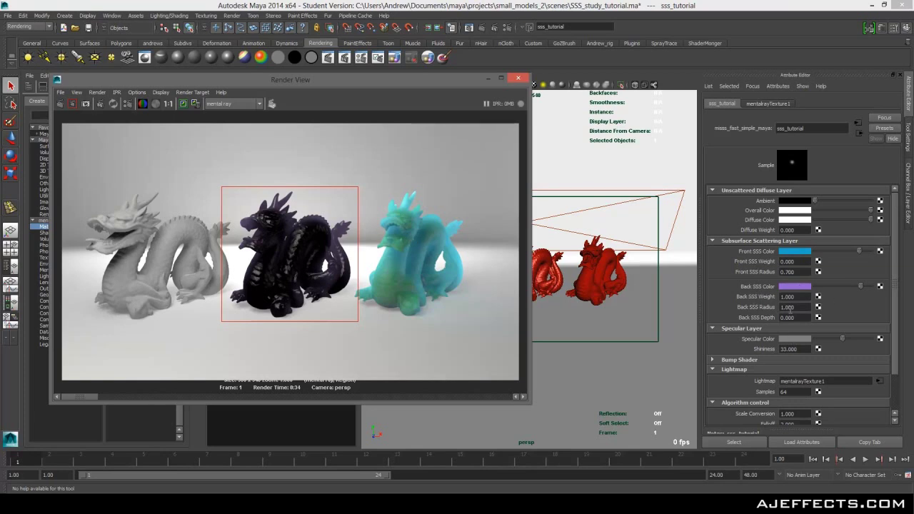
# Set the Front SSS Weight of sss_tutorial to 1, keep the current image and re-render the middle dragon's region.
pyautogui.click(798, 262)
pyautogui.write('1')
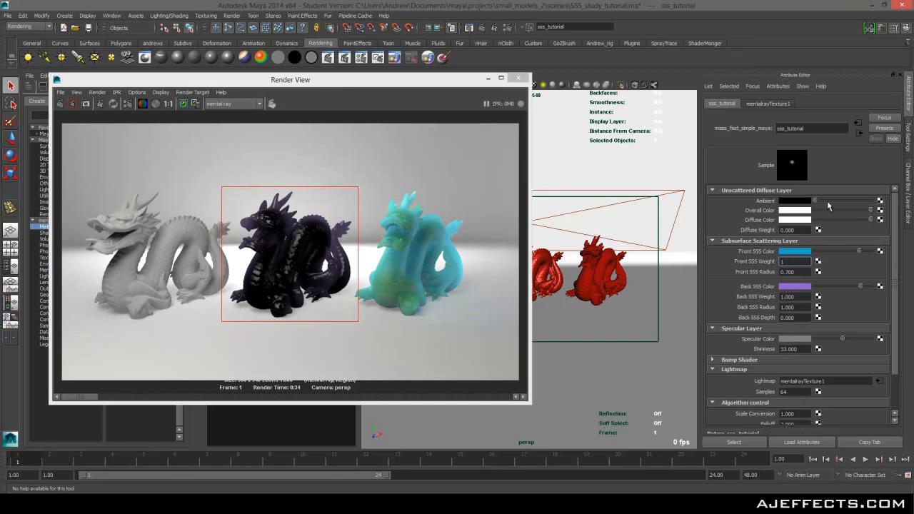
pyautogui.press('Return')
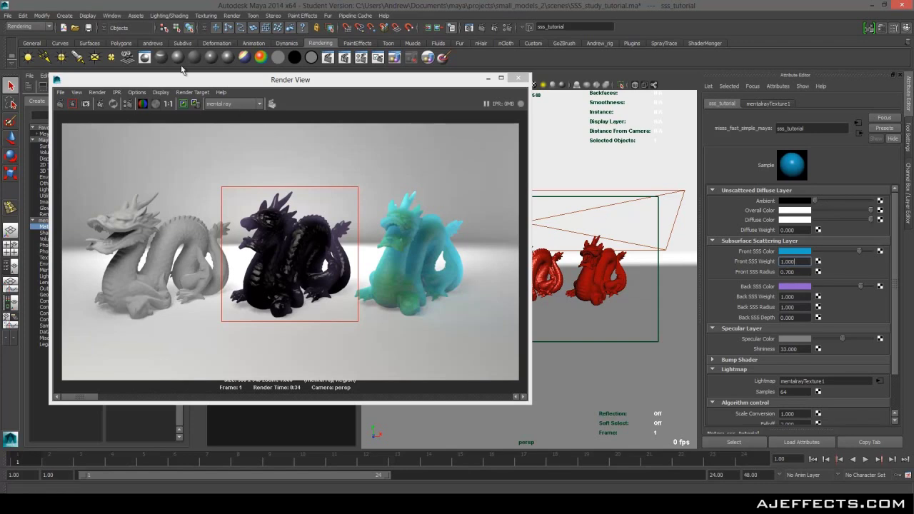
pyautogui.click(185, 105)
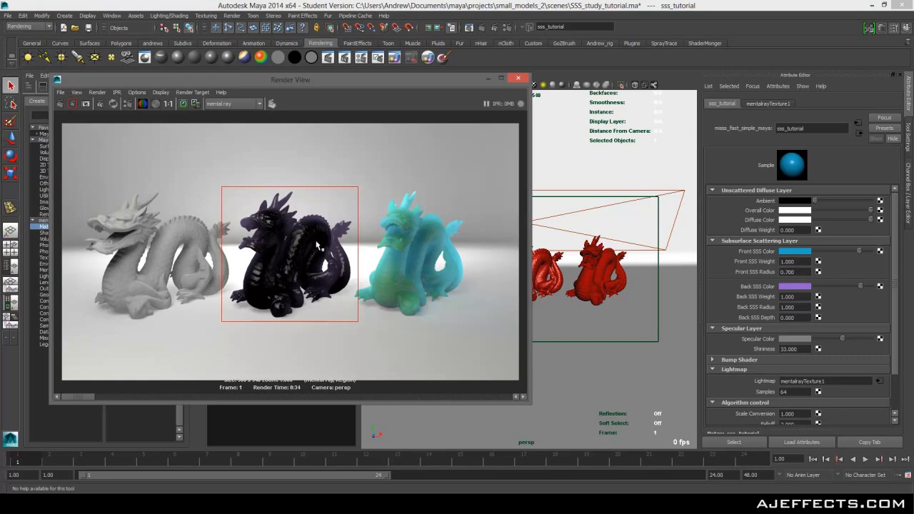
pyautogui.click(72, 106)
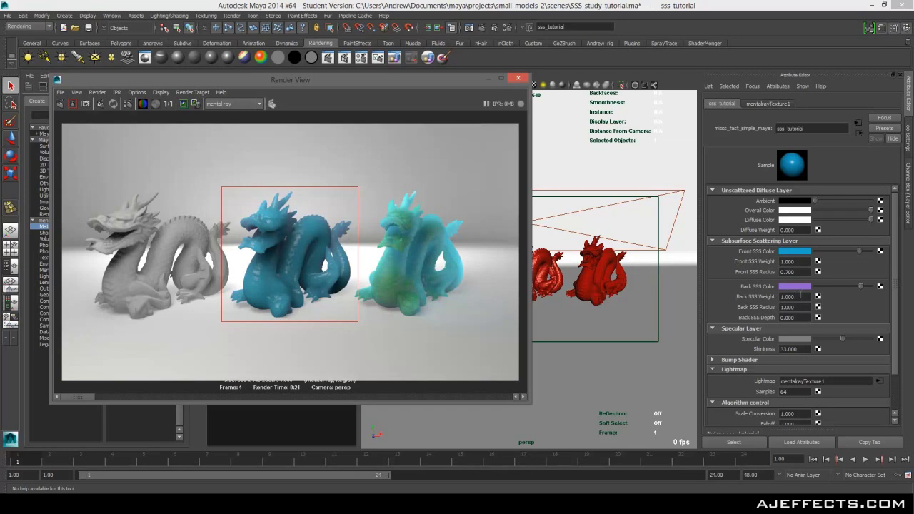
# Raise the Back SSS Weight to 3, keep the current image and re-render the middle dragon's region.
pyautogui.moveTo(798, 296); pyautogui.dragTo(745, 295)
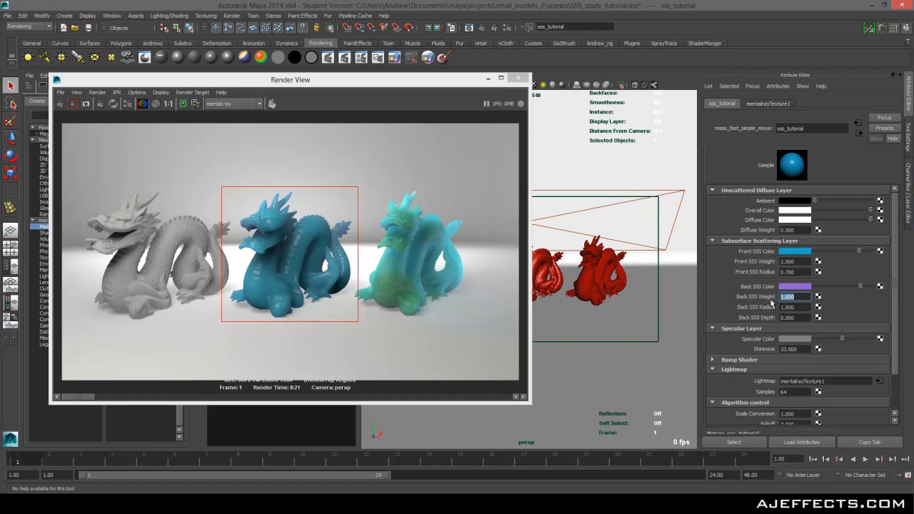
pyautogui.write('3')
pyautogui.click(184, 106)
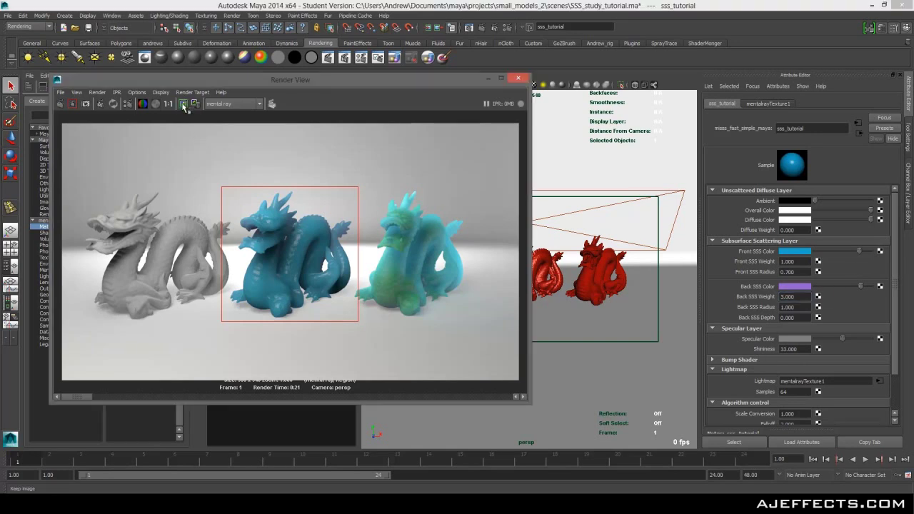
pyautogui.click(72, 103)
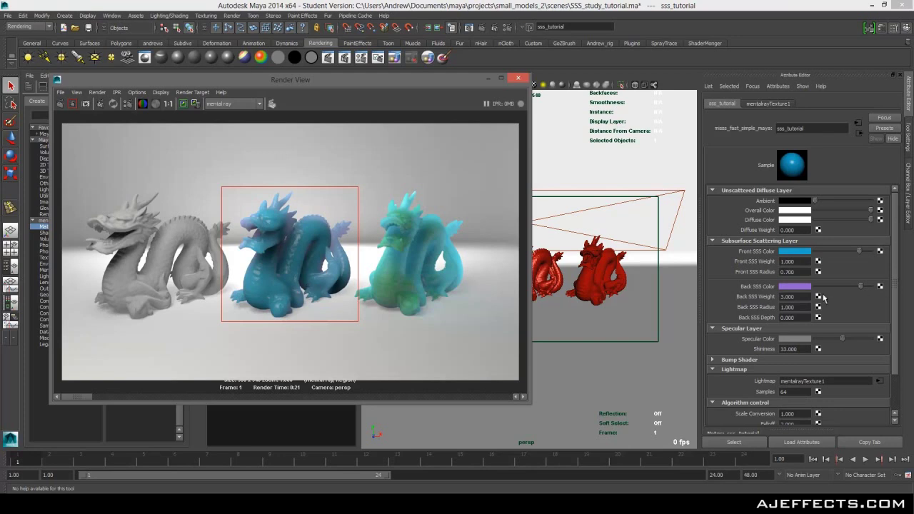
# Brighten the Specular Color of sss_tutorial to nearly white, render the region again and compare it with the kept image.
pyautogui.moveTo(895, 258)
pyautogui.mouseDown()
pyautogui.moveTo(894, 269)
pyautogui.moveTo(895, 260)
pyautogui.mouseUp()
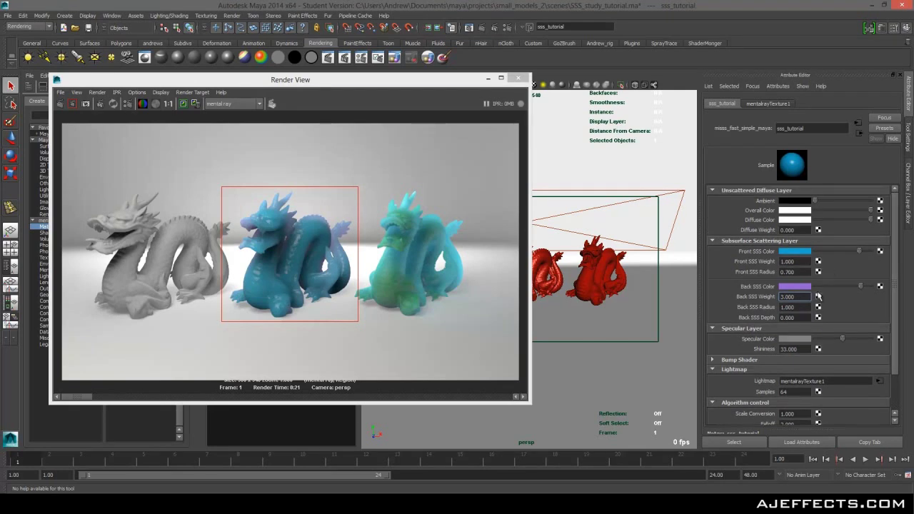
pyautogui.moveTo(894, 255); pyautogui.dragTo(879, 294)
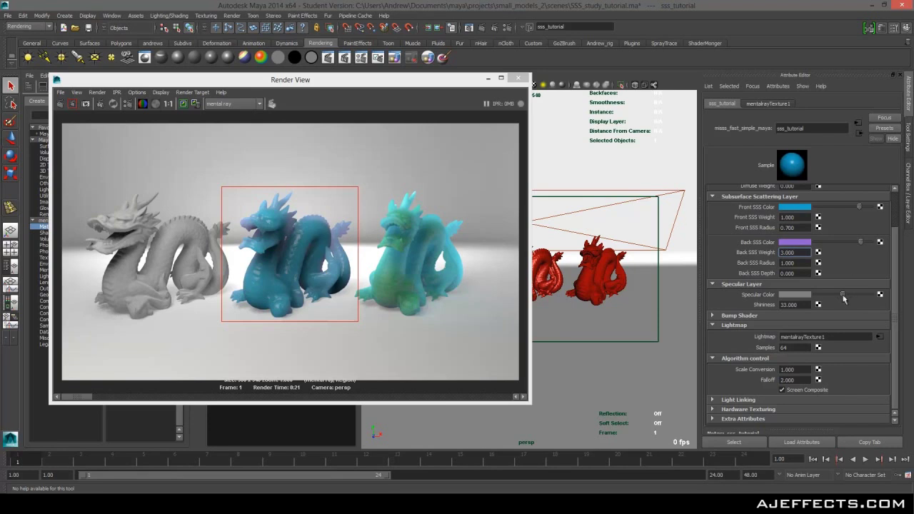
pyautogui.moveTo(846, 295); pyautogui.dragTo(887, 296)
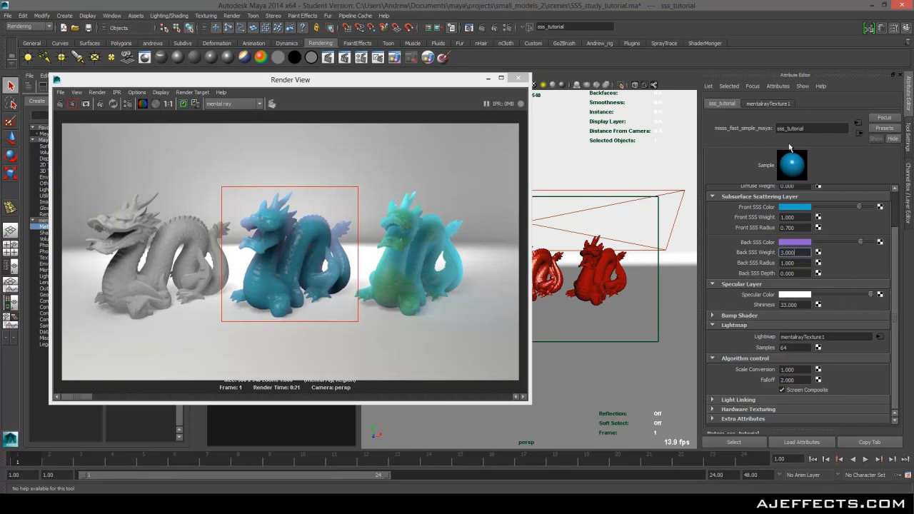
pyautogui.moveTo(872, 296)
pyautogui.mouseDown()
pyautogui.moveTo(820, 298)
pyautogui.moveTo(816, 306)
pyautogui.moveTo(829, 297)
pyautogui.moveTo(888, 302)
pyautogui.moveTo(833, 303)
pyautogui.moveTo(879, 303)
pyautogui.moveTo(868, 303)
pyautogui.mouseUp()
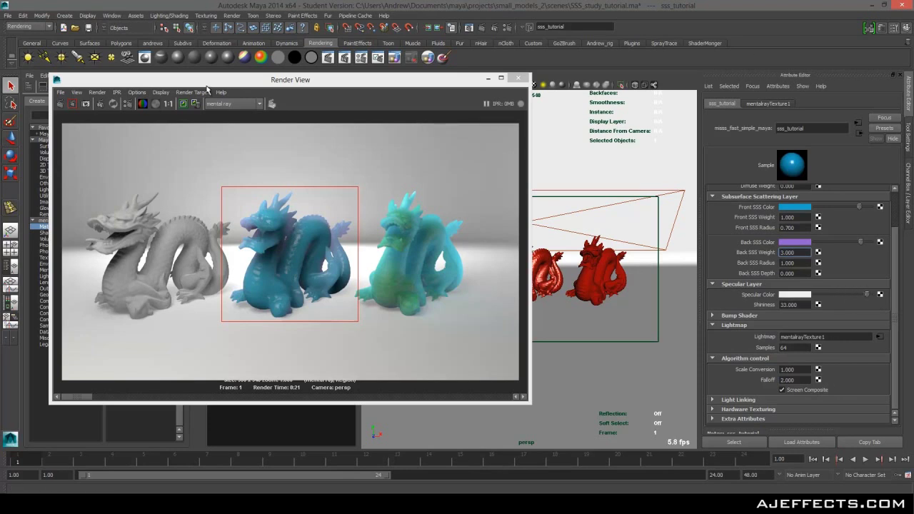
pyautogui.click(194, 104)
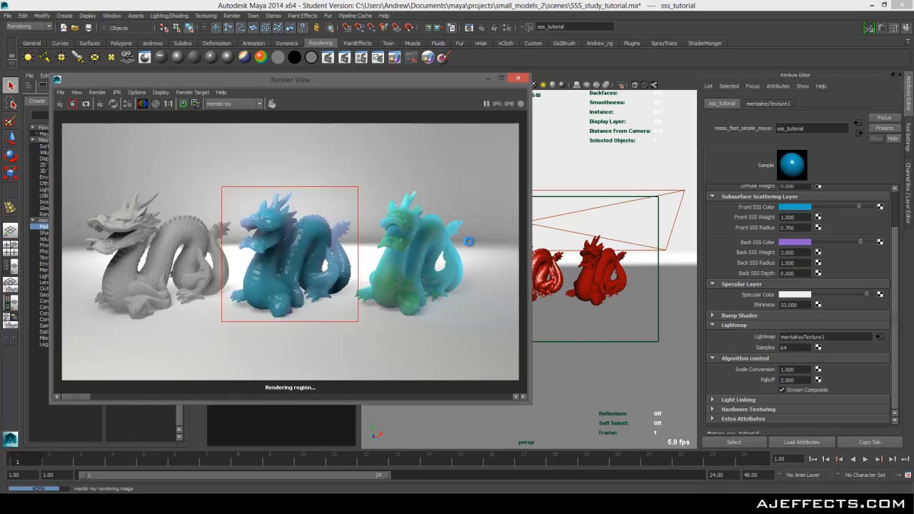
pyautogui.click(184, 105)
pyautogui.moveTo(88, 397)
pyautogui.mouseDown()
pyautogui.moveTo(133, 398)
pyautogui.moveTo(94, 398)
pyautogui.mouseUp()
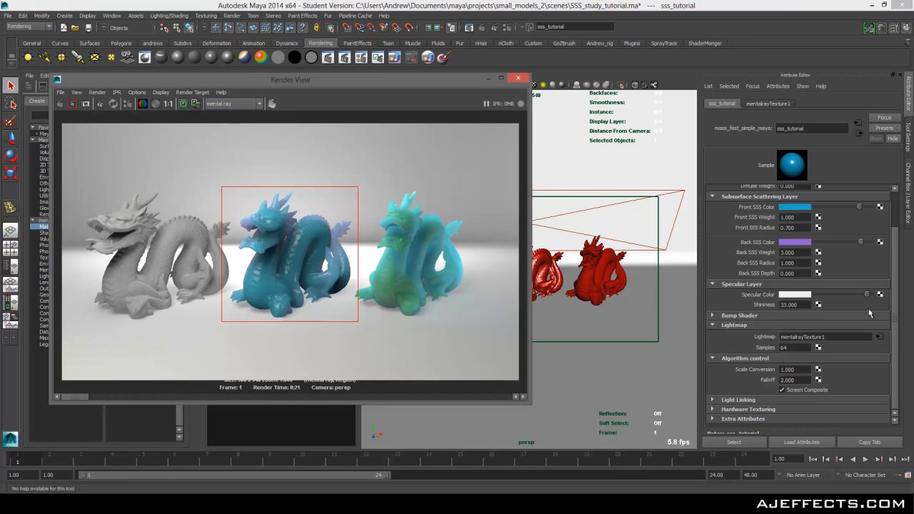
# Try Shininess values of 10 and 50 on sss_tutorial, then return to 10.
pyautogui.click(806, 305)
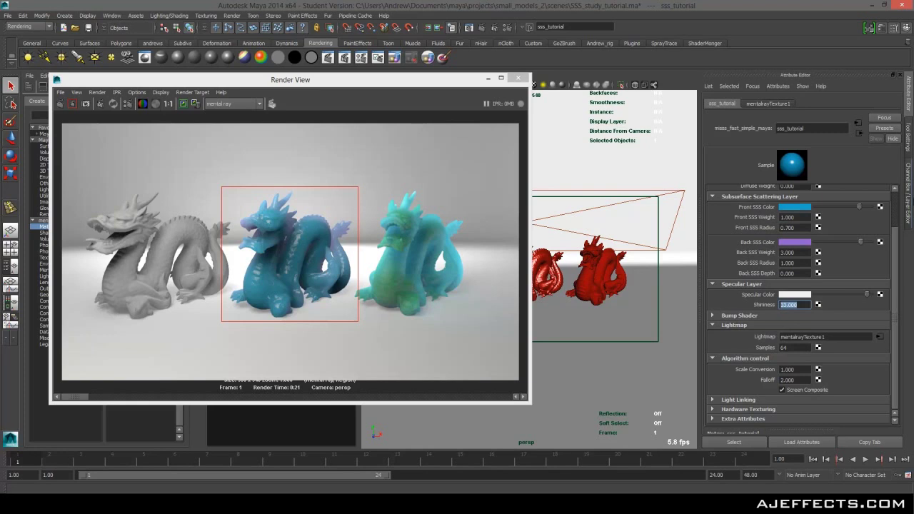
pyautogui.write('10')
pyautogui.press('Return')
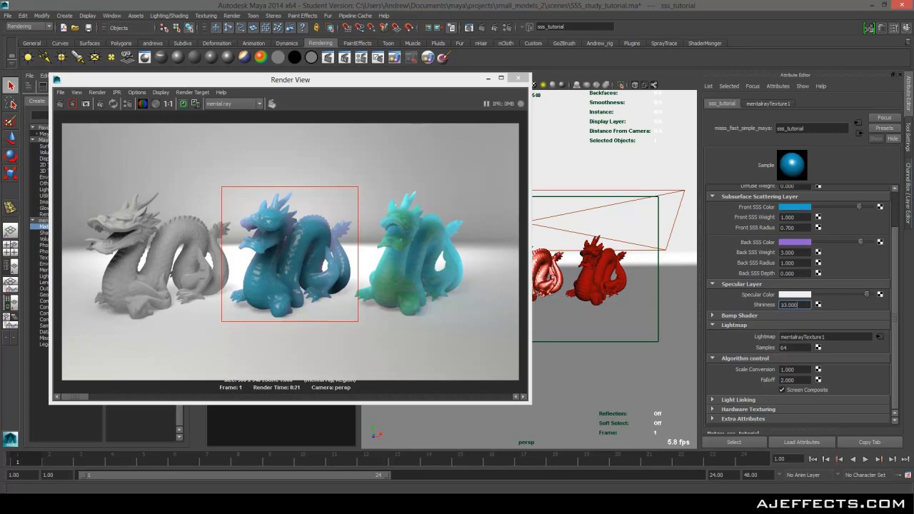
pyautogui.click(802, 304)
pyautogui.write('50')
pyautogui.press('Return')
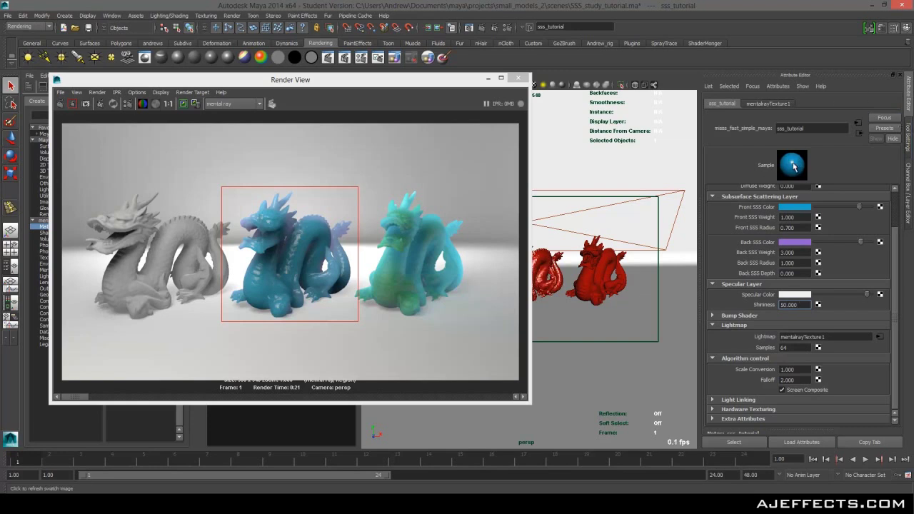
pyautogui.click(803, 305)
pyautogui.write('6')
pyautogui.doubleClick(805, 305)
pyautogui.write('1')
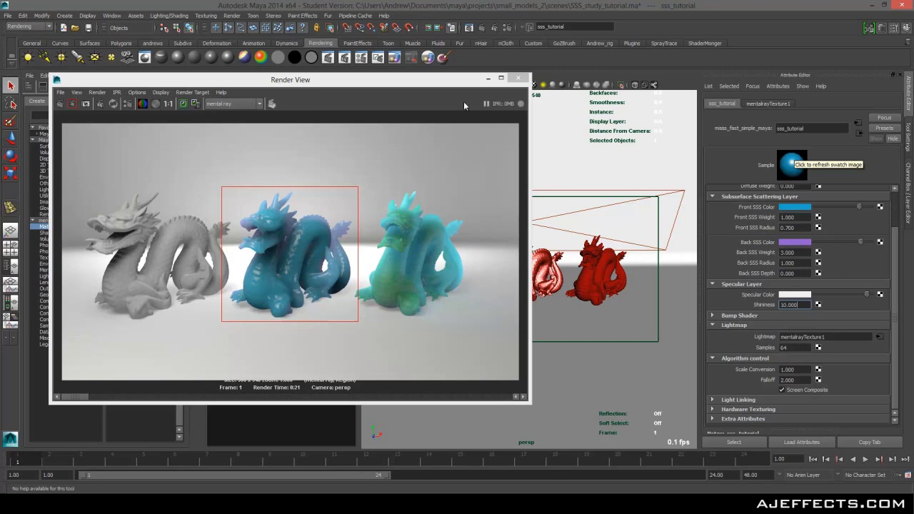
# Set the Shininess to 20, re-render the middle dragon's region and compare it with the kept renders.
pyautogui.doubleClick(805, 305)
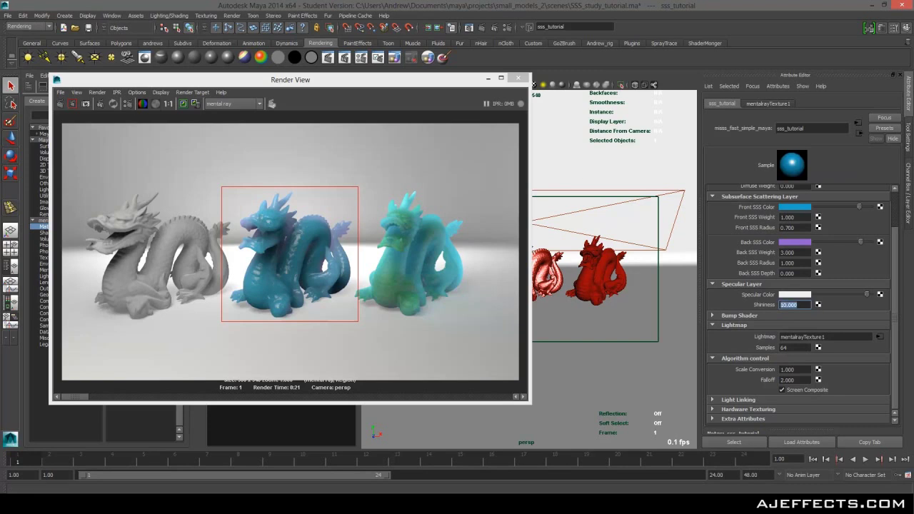
pyautogui.write('20')
pyautogui.press('Return')
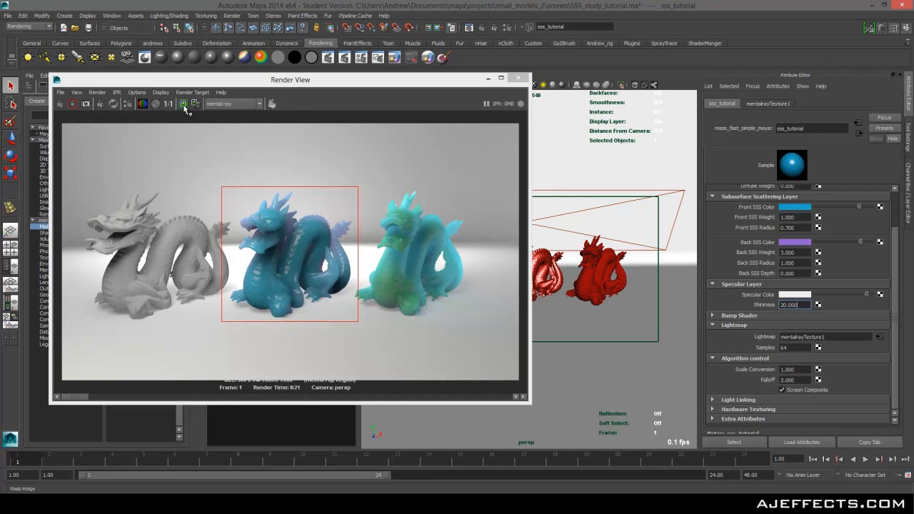
pyautogui.click(73, 105)
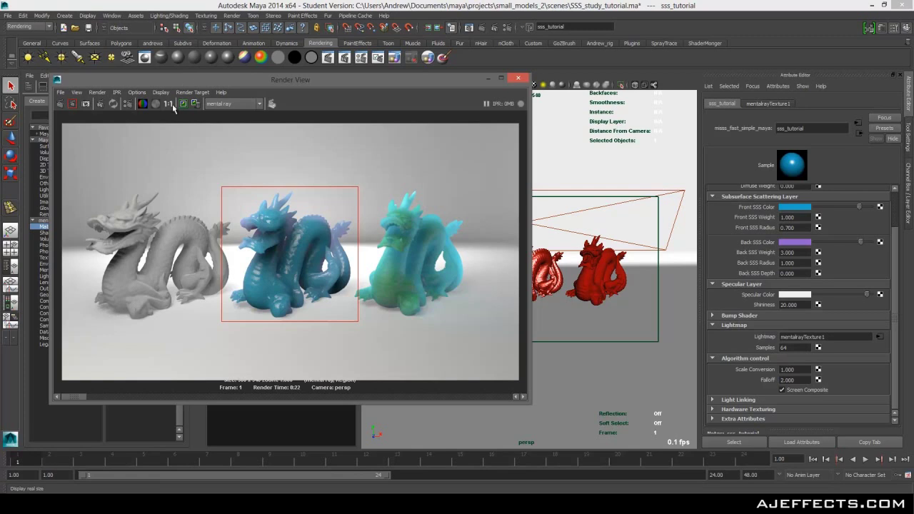
pyautogui.click(90, 398)
pyautogui.moveTo(119, 397); pyautogui.dragTo(72, 400)
# Examine the Lightmap Samples setting and the mentalrayTexture1 file texture attributes, returning to the sss_tutorial material.
pyautogui.click(895, 307)
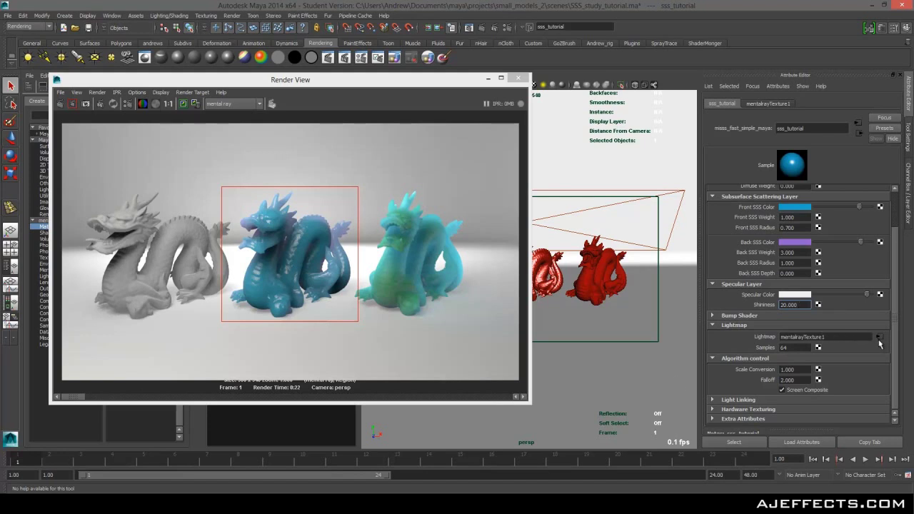
pyautogui.click(793, 348)
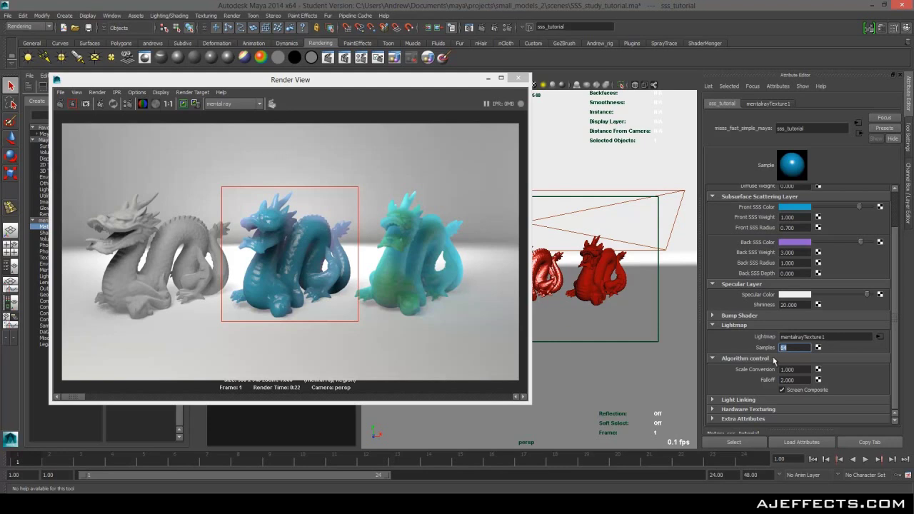
pyautogui.press('Return')
pyautogui.click(881, 338)
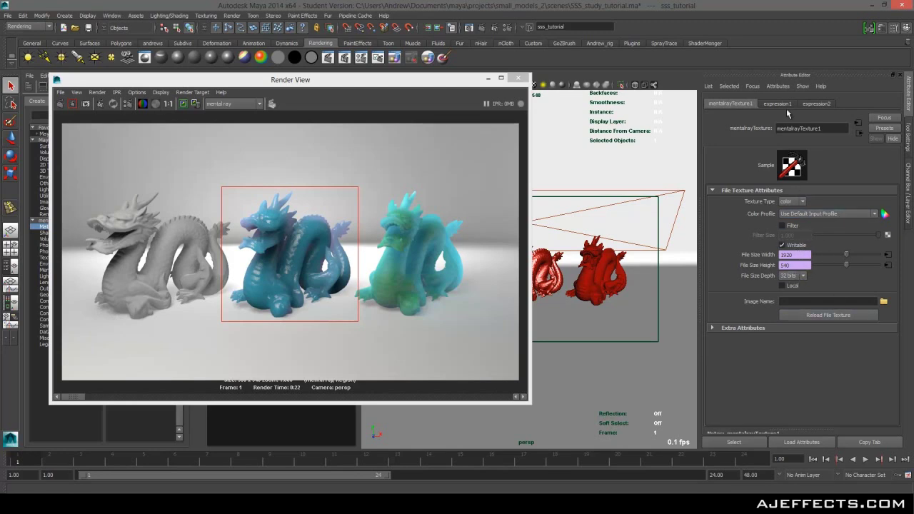
pyautogui.moveTo(369, 88); pyautogui.dragTo(444, 89)
pyautogui.click(240, 289)
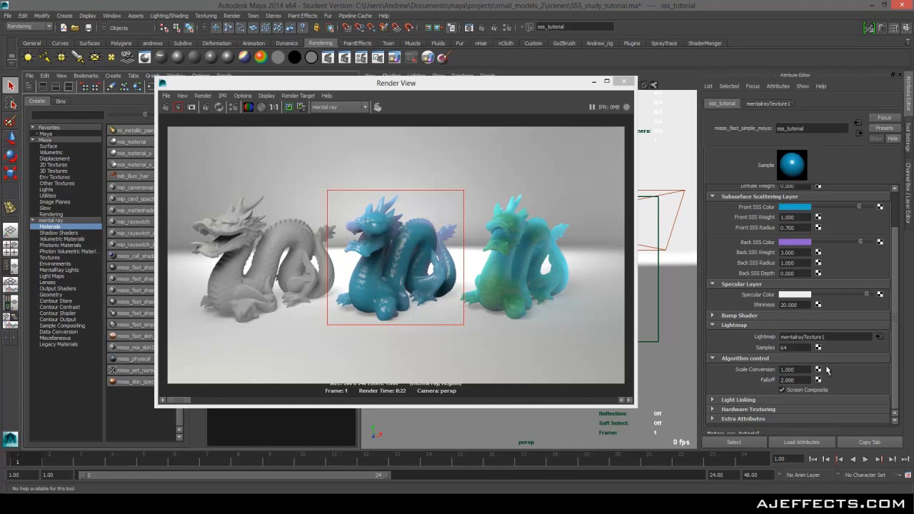
# Examine the Algorithm control settings of sss_tutorial, checking Scale Conversion against the middle dragon mesh, and return to the material's diffuse layer settings.
pyautogui.moveTo(804, 367); pyautogui.dragTo(765, 361)
pyautogui.moveTo(522, 83); pyautogui.dragTo(366, 70)
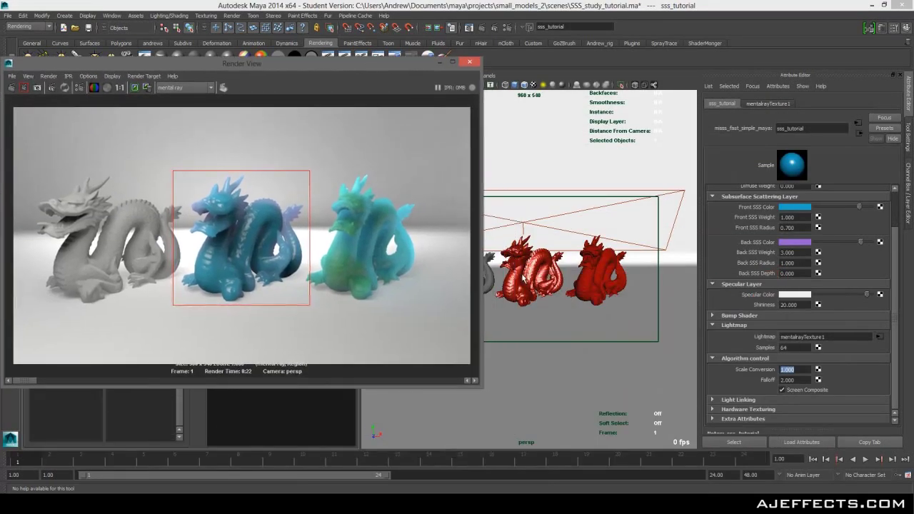
pyautogui.moveTo(796, 370); pyautogui.dragTo(768, 369)
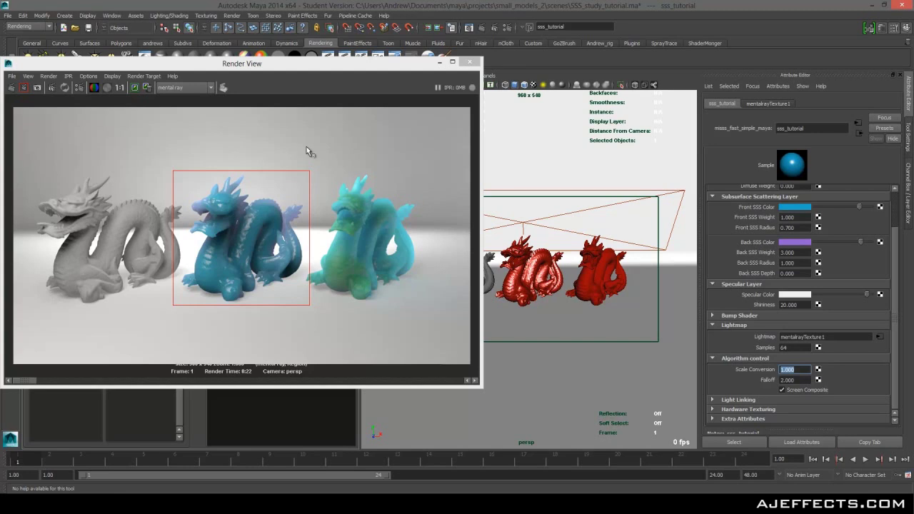
pyautogui.moveTo(306, 65); pyautogui.dragTo(324, 103)
pyautogui.click(538, 263)
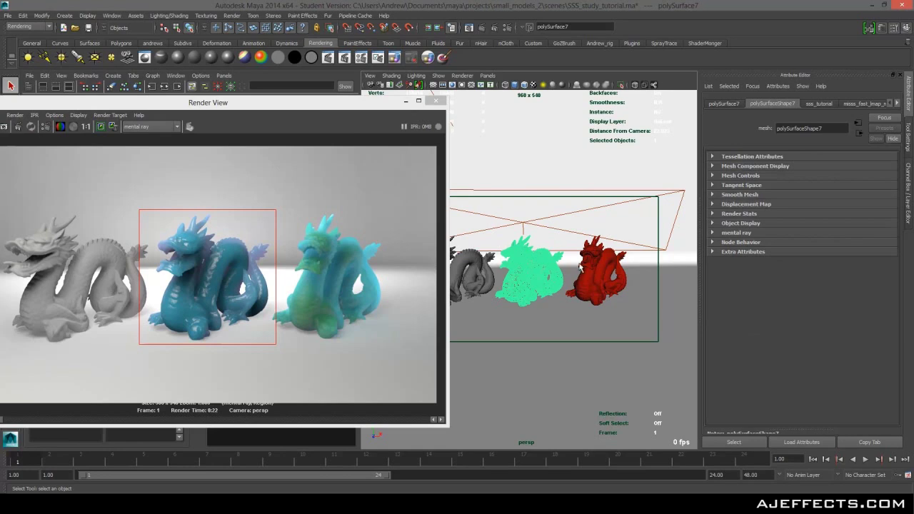
pyautogui.click(284, 106)
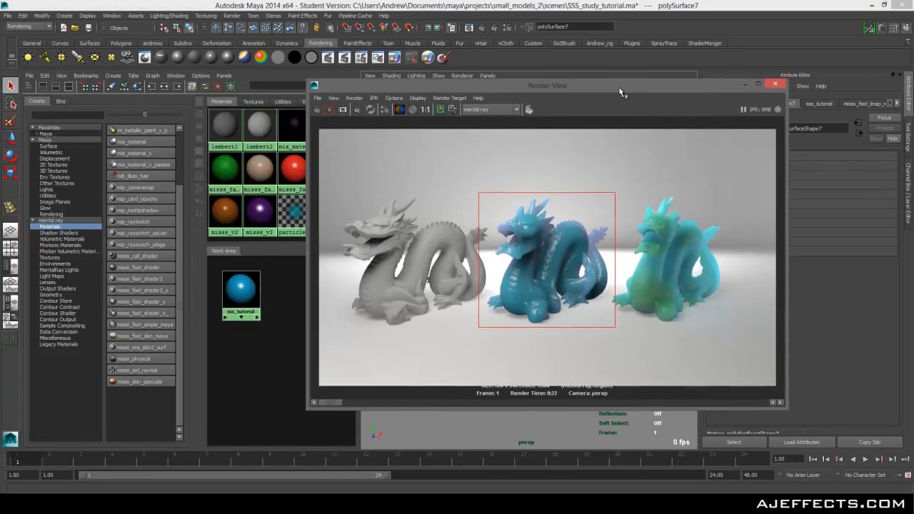
pyautogui.moveTo(532, 83); pyautogui.dragTo(421, 67)
pyautogui.click(242, 290)
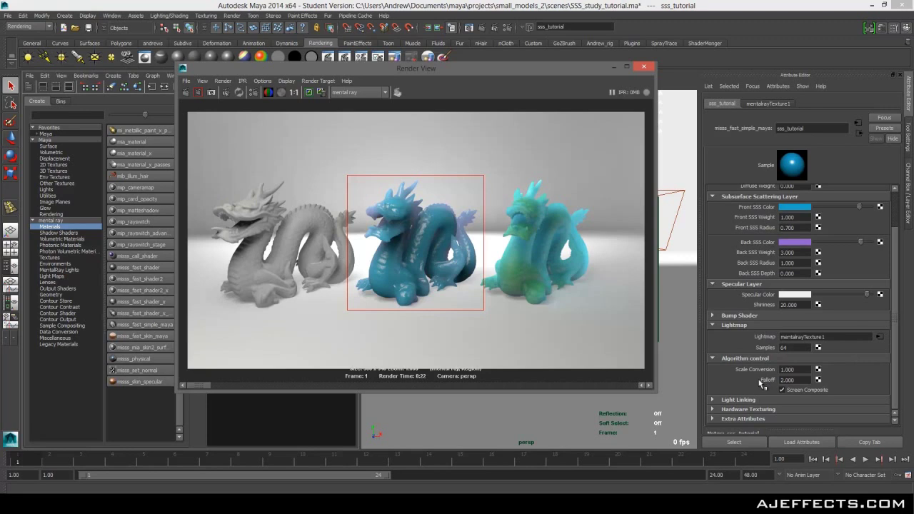
pyautogui.scroll(2, 748, 379)
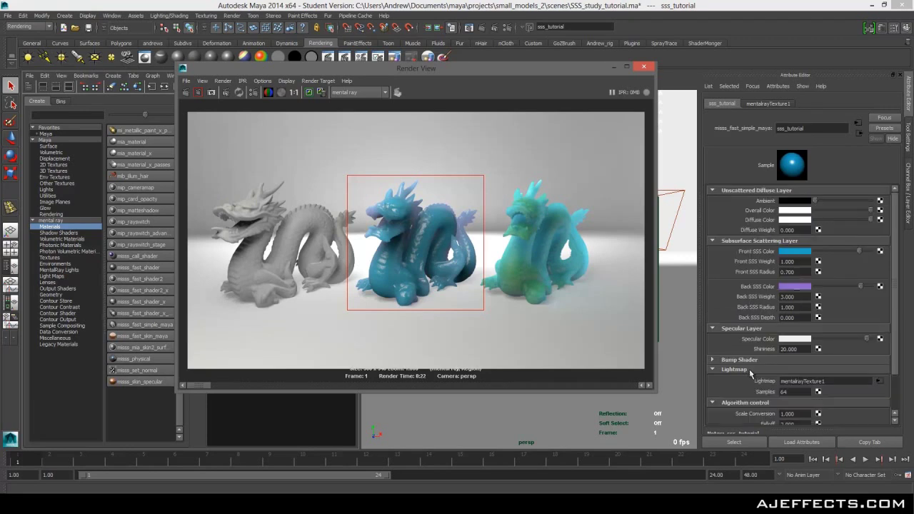
pyautogui.moveTo(532, 65); pyautogui.dragTo(708, 65)
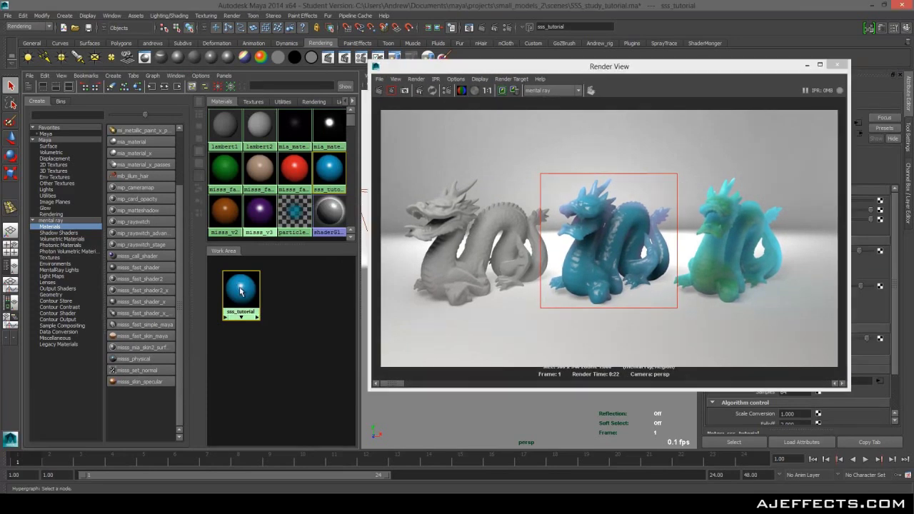
pyautogui.moveTo(612, 66); pyautogui.dragTo(403, 76)
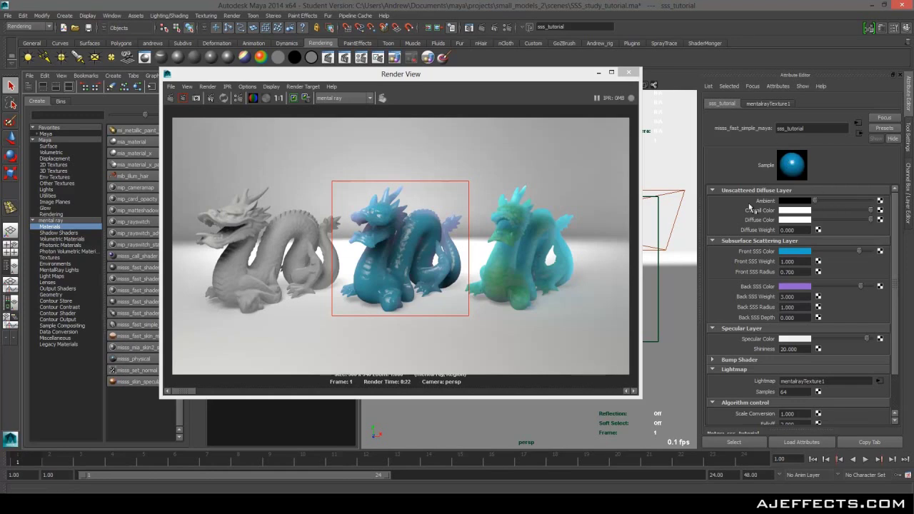
# Try Diffuse Weight values of 0.1, 1 and 0.2 on sss_tutorial, then set it to 0.3.
pyautogui.click(816, 203)
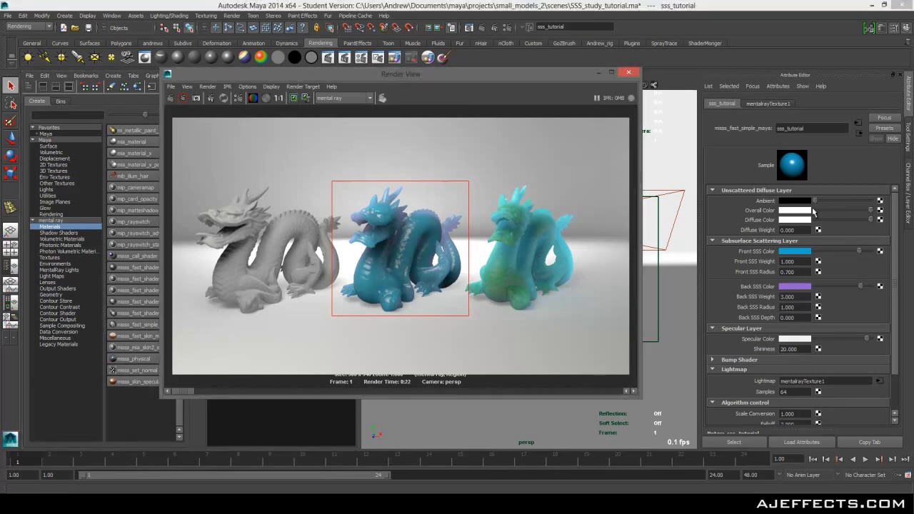
pyautogui.click(801, 229)
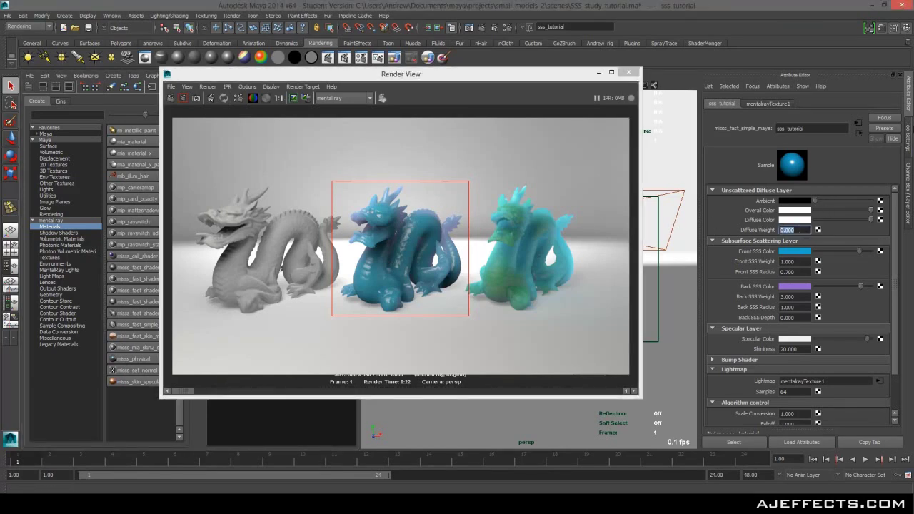
pyautogui.write('0.1')
pyautogui.press('Return')
pyautogui.moveTo(796, 230); pyautogui.dragTo(607, 194)
pyautogui.write('1')
pyautogui.press('Return')
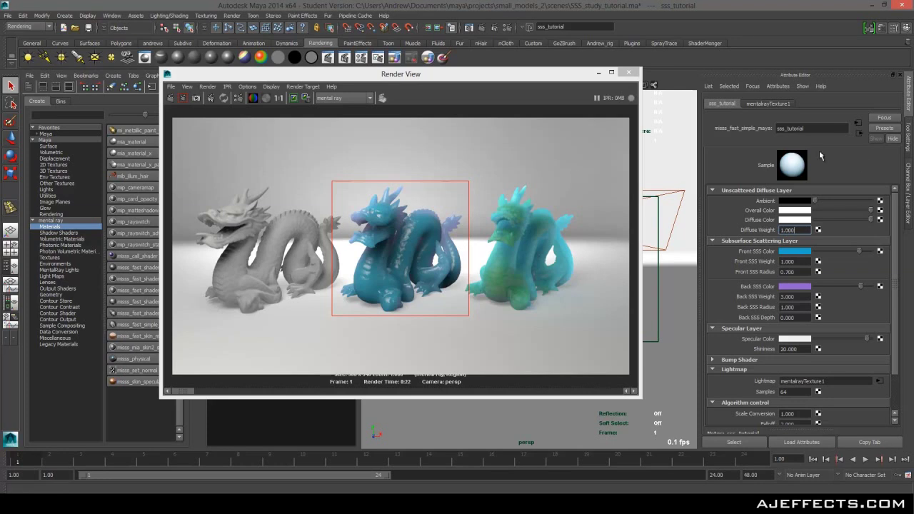
pyautogui.moveTo(794, 230); pyautogui.dragTo(743, 212)
pyautogui.write('.')
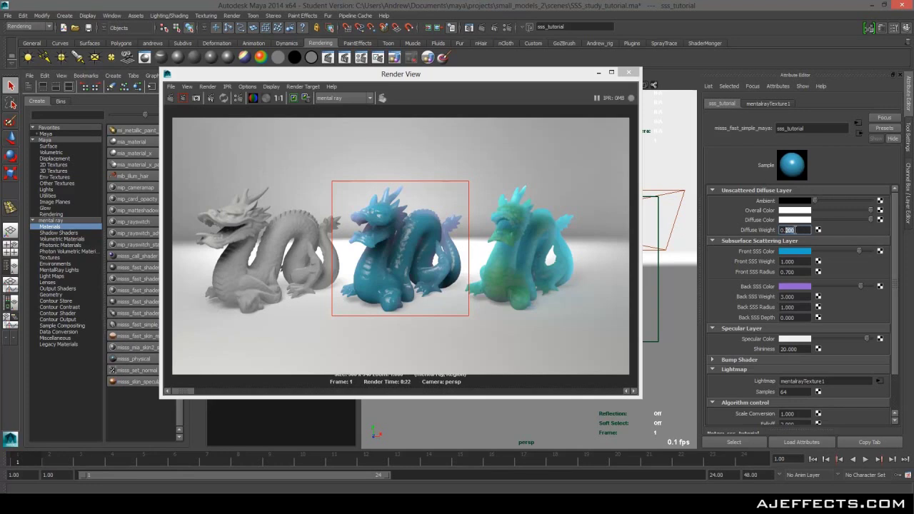
pyautogui.write('.3')
pyautogui.press('Return')
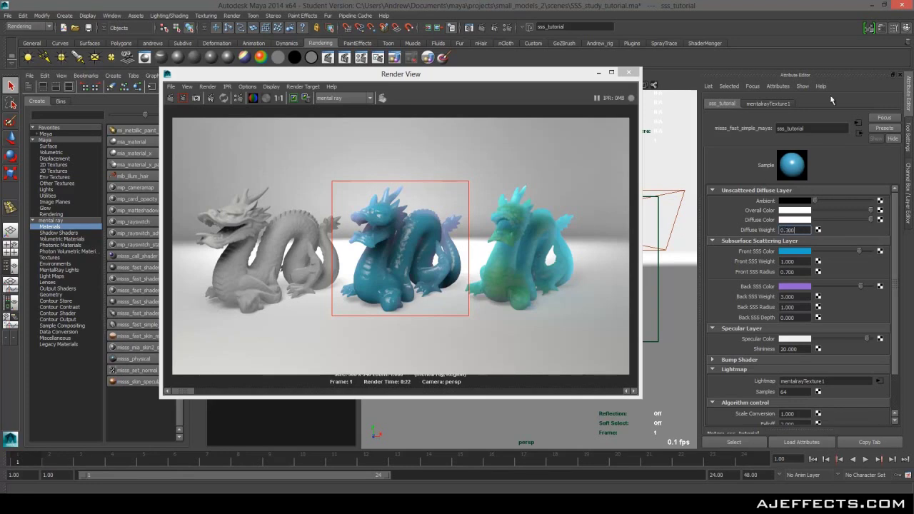
# Change the Diffuse Color of sss_tutorial to a pale teal, re-render the middle dragon's region and compare it with the kept renders.
pyautogui.click(783, 222)
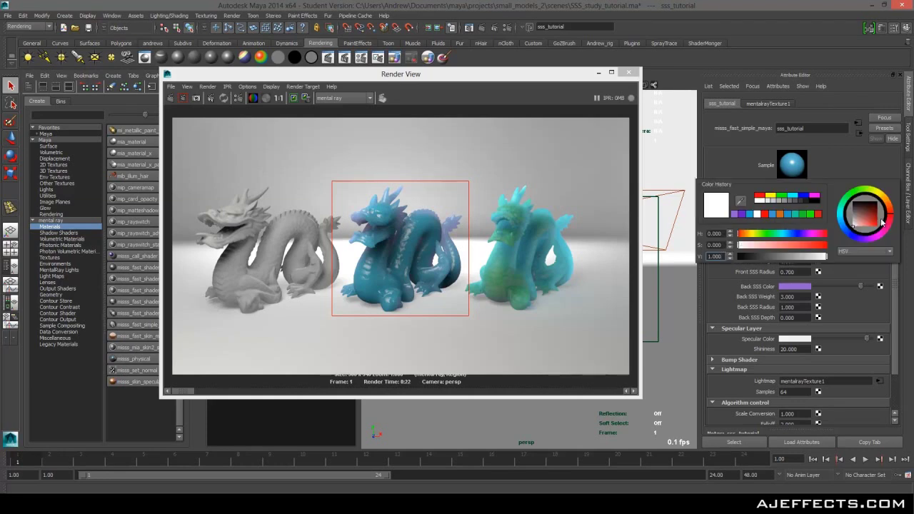
pyautogui.moveTo(861, 241); pyautogui.dragTo(840, 214)
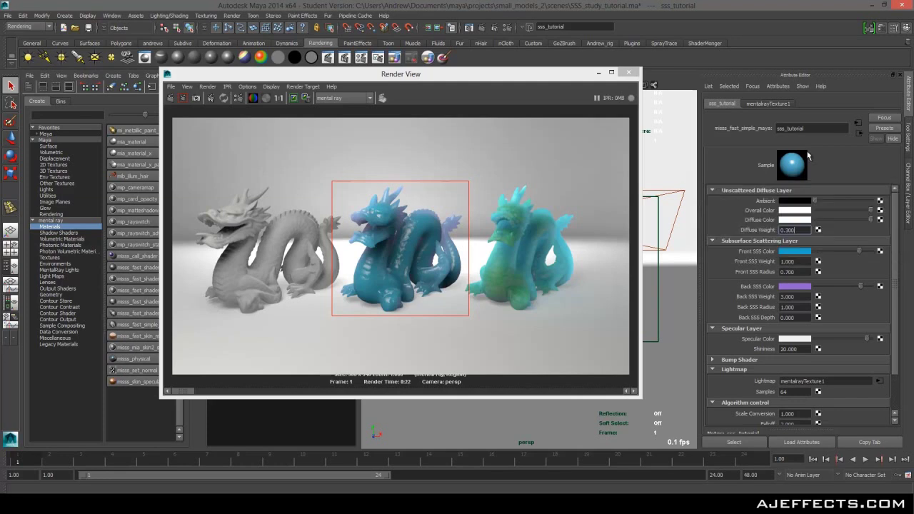
pyautogui.click(808, 220)
pyautogui.moveTo(873, 219); pyautogui.dragTo(877, 218)
pyautogui.click(858, 209)
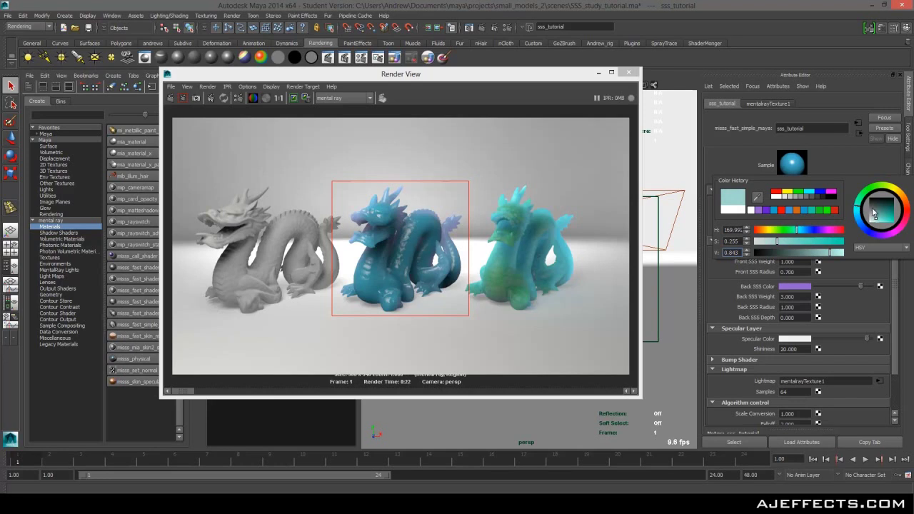
pyautogui.click(880, 220)
pyautogui.moveTo(880, 220); pyautogui.dragTo(879, 220)
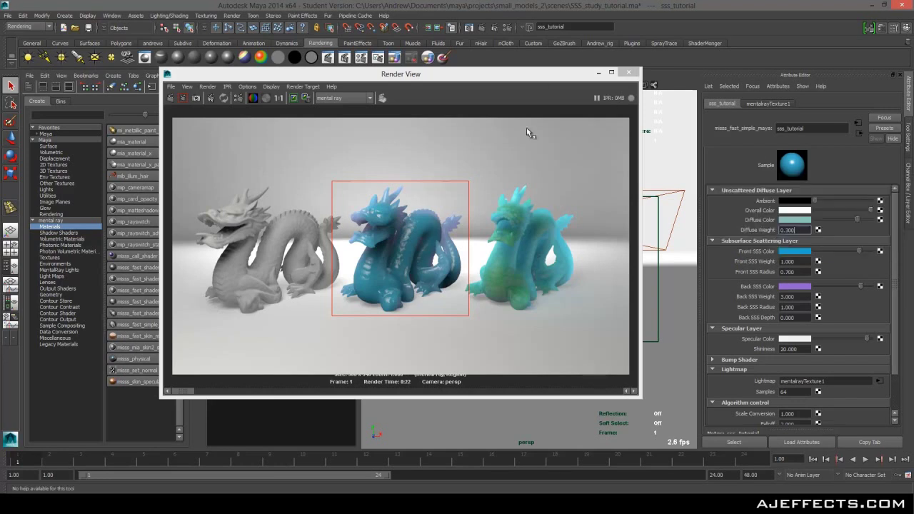
pyautogui.click(181, 99)
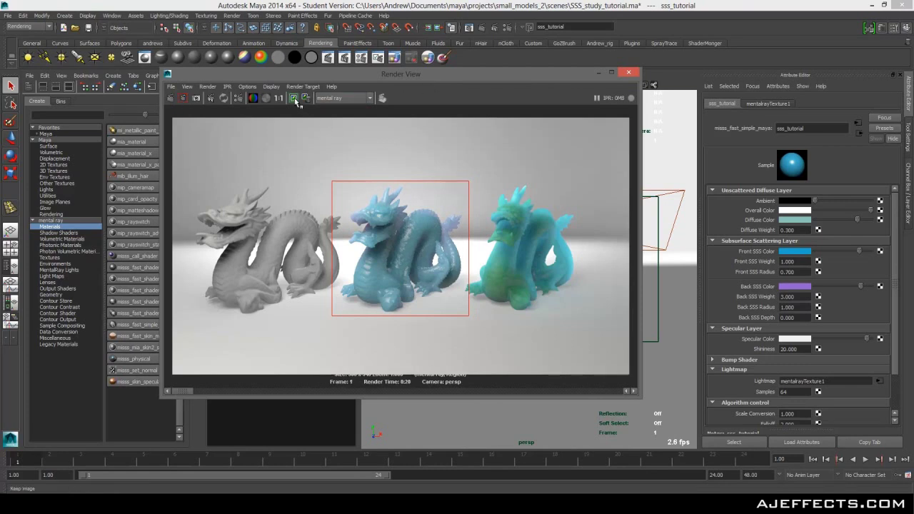
pyautogui.moveTo(183, 392)
pyautogui.mouseDown()
pyautogui.moveTo(221, 394)
pyautogui.moveTo(180, 394)
pyautogui.moveTo(220, 393)
pyautogui.moveTo(186, 386)
pyautogui.mouseUp()
# Set the Diffuse Weight of sss_tutorial back to 0 and compare the kept renders of the middle dragon.
pyautogui.click(794, 230)
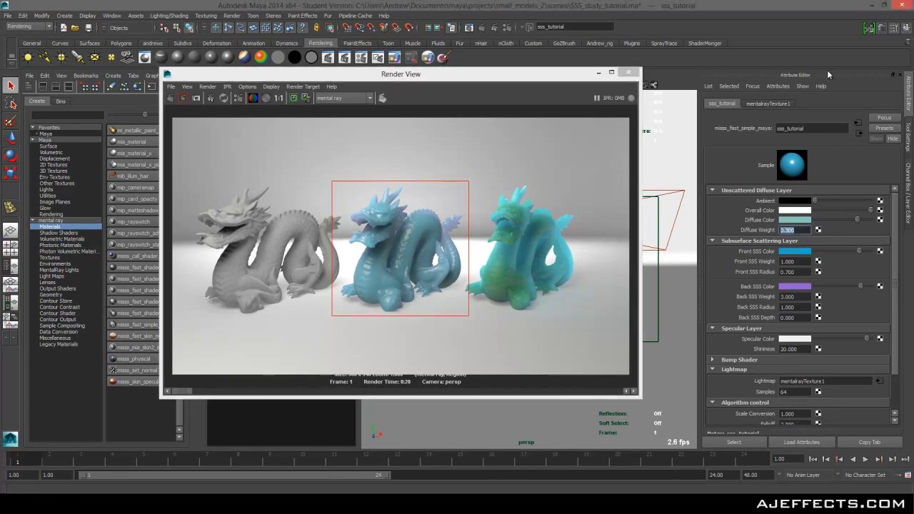
pyautogui.write('0')
pyautogui.press('Return')
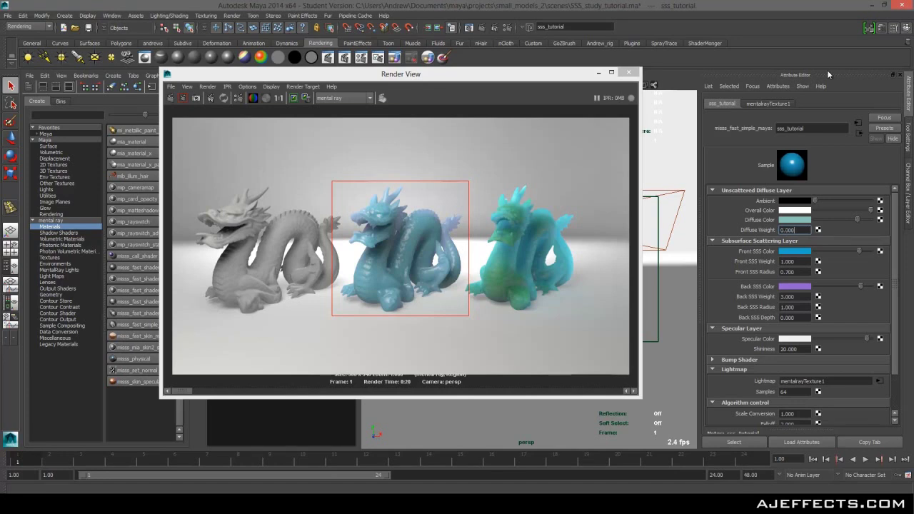
pyautogui.click(303, 101)
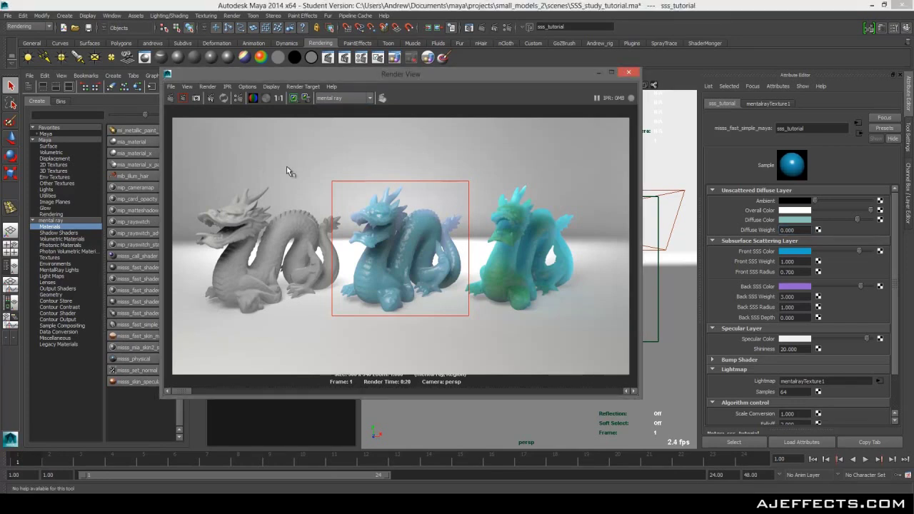
pyautogui.moveTo(183, 392)
pyautogui.mouseDown()
pyautogui.moveTo(204, 394)
pyautogui.moveTo(179, 392)
pyautogui.mouseUp()
pyautogui.moveTo(179, 392)
pyautogui.mouseDown()
pyautogui.moveTo(242, 392)
pyautogui.moveTo(182, 392)
pyautogui.mouseUp()
# Graph the input and output connections of sss_tutorial and inspect its shading group and mentalrayTexture1 nodes.
pyautogui.moveTo(896, 298); pyautogui.dragTo(887, 314)
pyautogui.scroll(-1, 886, 318)
pyautogui.moveTo(555, 74); pyautogui.dragTo(768, 61)
pyautogui.moveTo(241, 289); pyautogui.dragTo(281, 330)
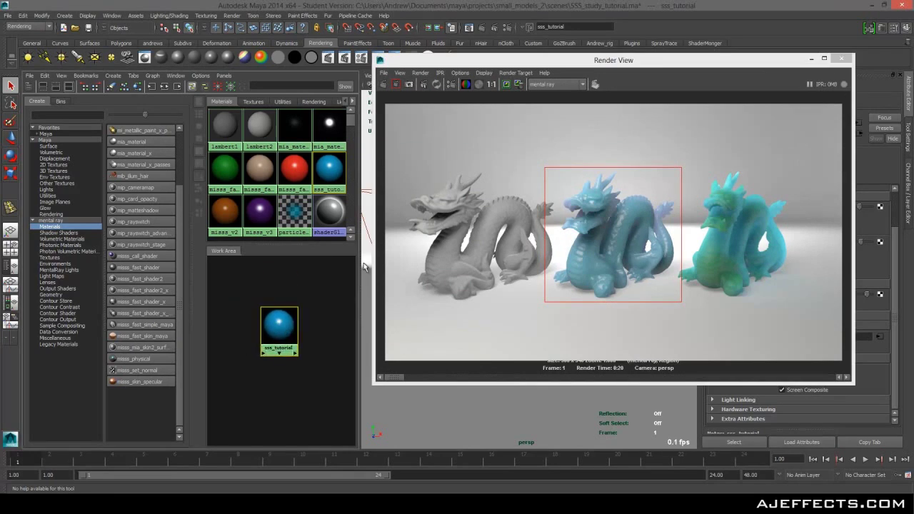
pyautogui.click(165, 87)
pyautogui.click(333, 281)
pyautogui.moveTo(656, 58)
pyautogui.mouseDown()
pyautogui.moveTo(634, 72)
pyautogui.moveTo(600, 59)
pyautogui.moveTo(471, 67)
pyautogui.moveTo(684, 85)
pyautogui.moveTo(454, 81)
pyautogui.moveTo(651, 68)
pyautogui.mouseUp()
pyautogui.click(234, 282)
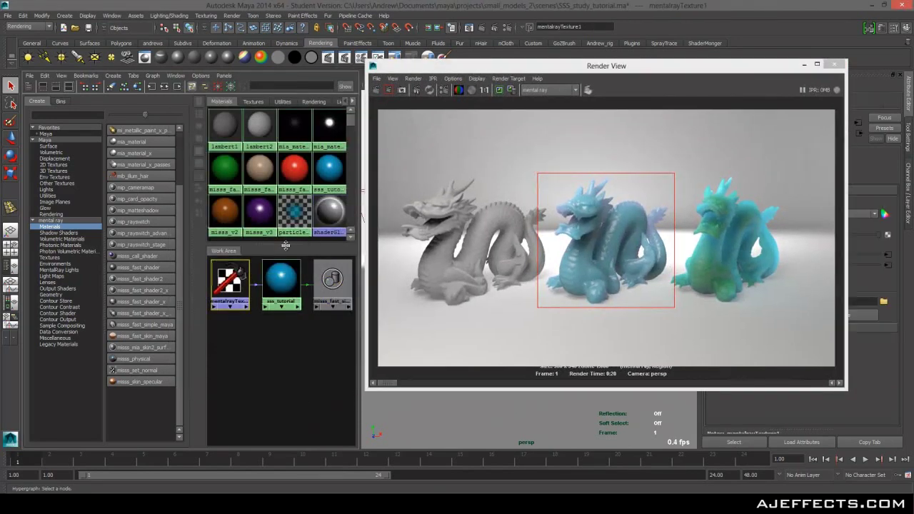
# Open the Light Map Shader misss_fast_lmap_maya1 from the mental ray Custom Shaders of the misss_fast_simple_maya6SG shading group.
pyautogui.moveTo(578, 66)
pyautogui.mouseDown()
pyautogui.moveTo(443, 58)
pyautogui.moveTo(619, 69)
pyautogui.mouseUp()
pyautogui.click(335, 277)
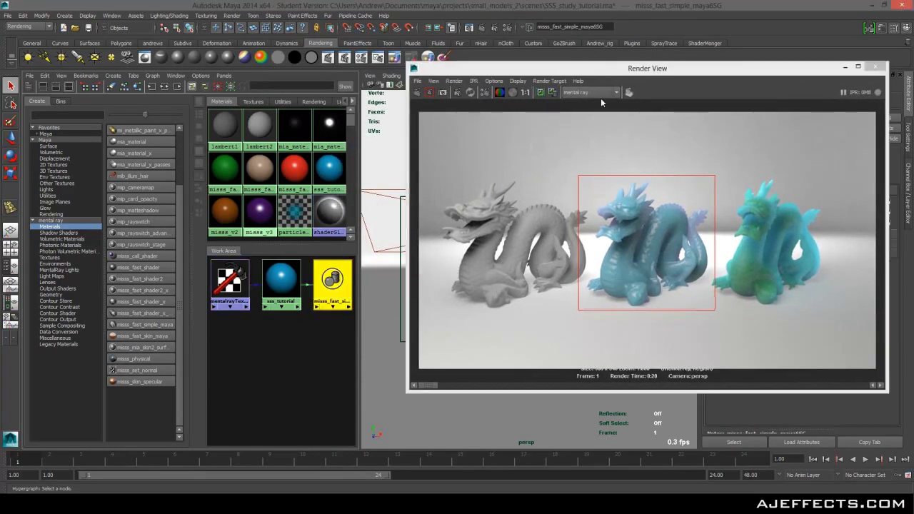
pyautogui.moveTo(676, 72); pyautogui.dragTo(422, 60)
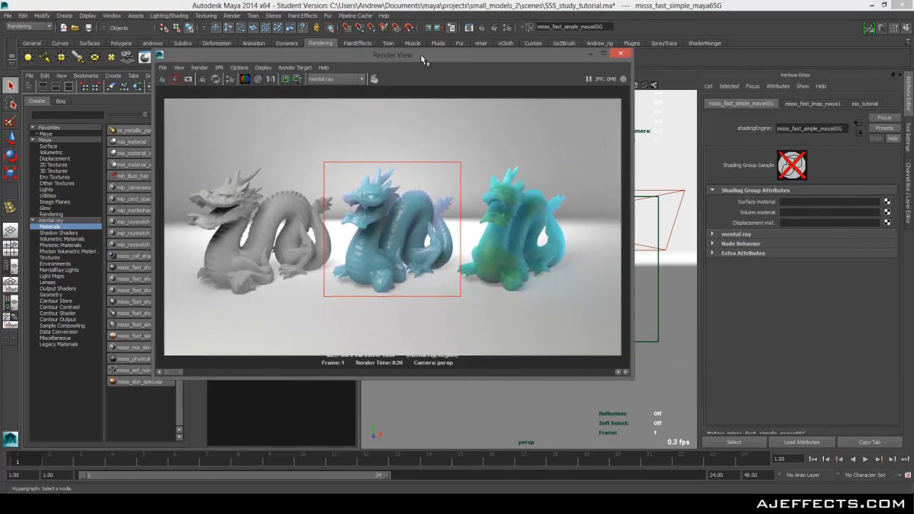
pyautogui.click(720, 236)
pyautogui.scroll(-2, 801, 295)
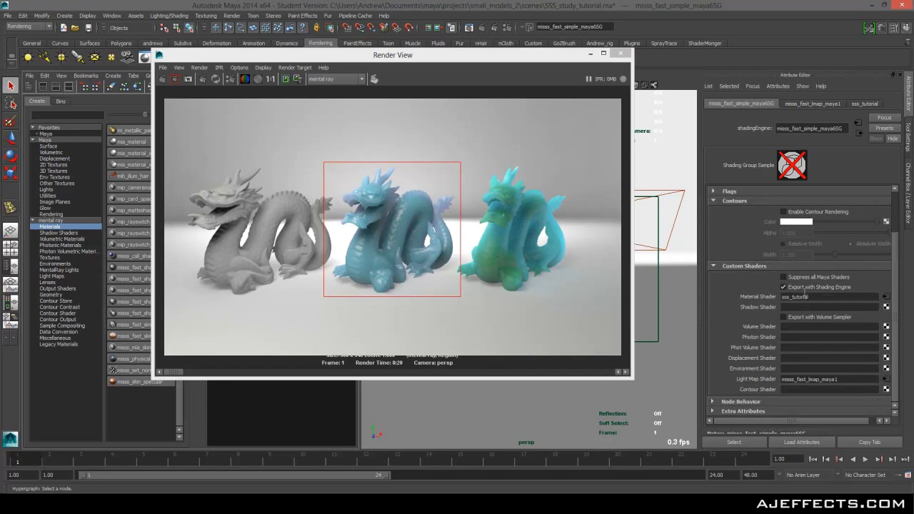
pyautogui.click(886, 380)
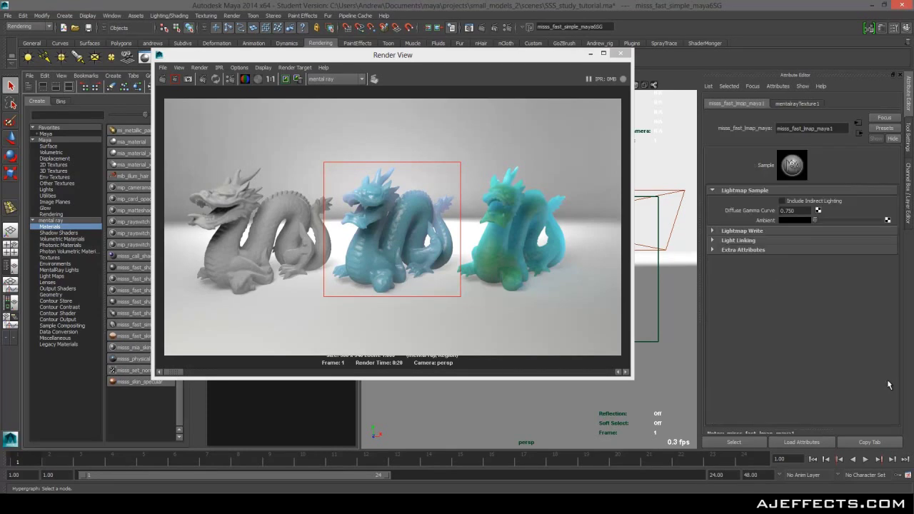
# Recheck the shading group's Custom Shaders, reopen misss_fast_lmap_maya1 and expand its Lightmap Write settings.
pyautogui.moveTo(438, 50); pyautogui.dragTo(474, 49)
pyautogui.scroll(2, 747, 268)
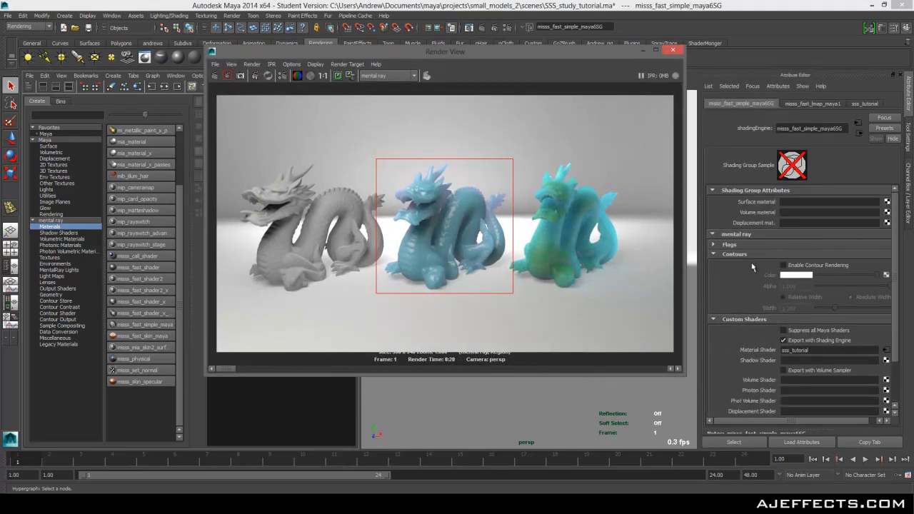
pyautogui.scroll(-2, 743, 267)
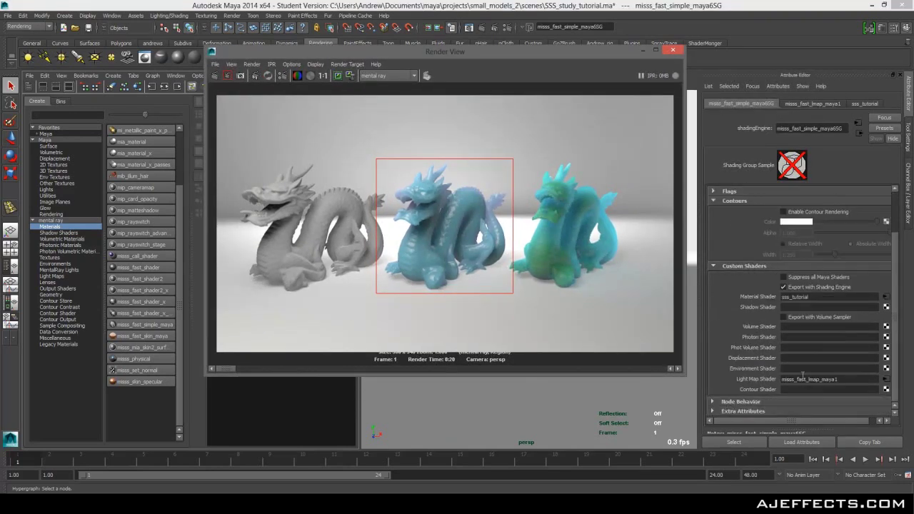
pyautogui.click(887, 379)
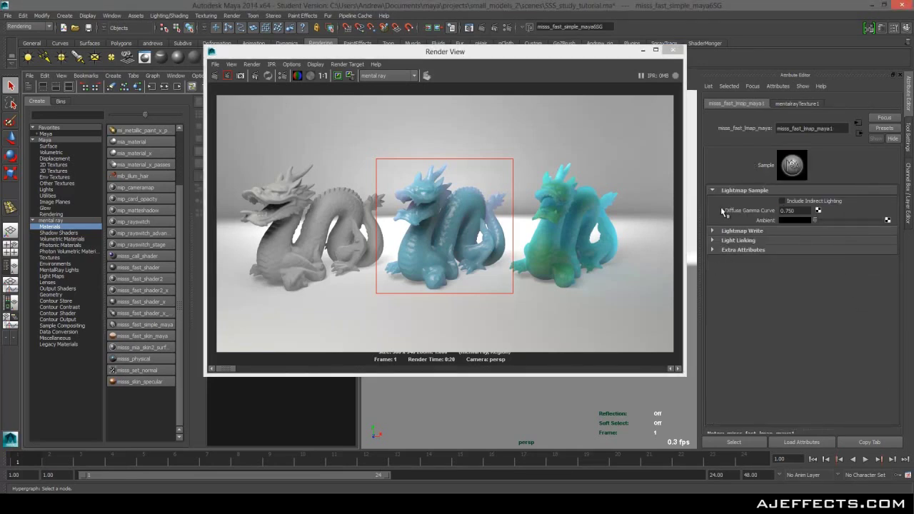
pyautogui.click(733, 232)
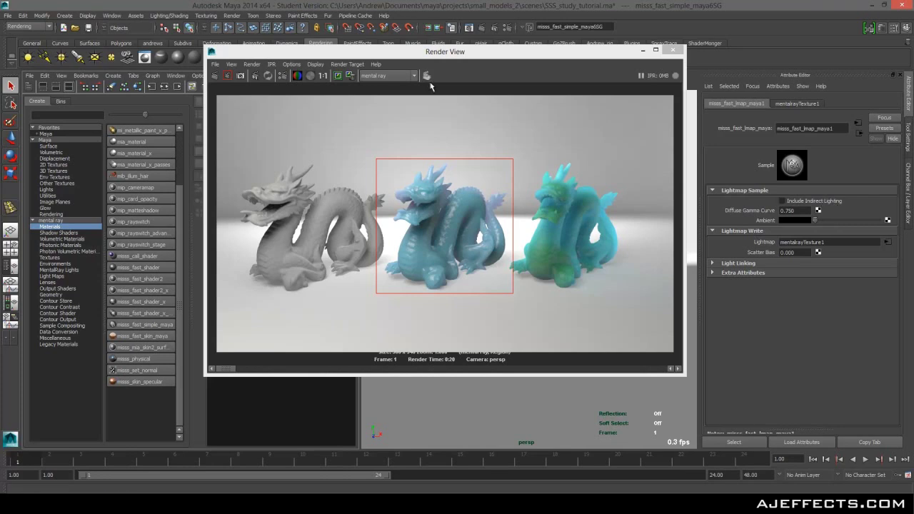
# Keep the current image, enable Include Indirect Lighting on misss_fast_lmap_maya1 and re-render the region around the middle dragon.
pyautogui.moveTo(462, 56); pyautogui.dragTo(416, 104)
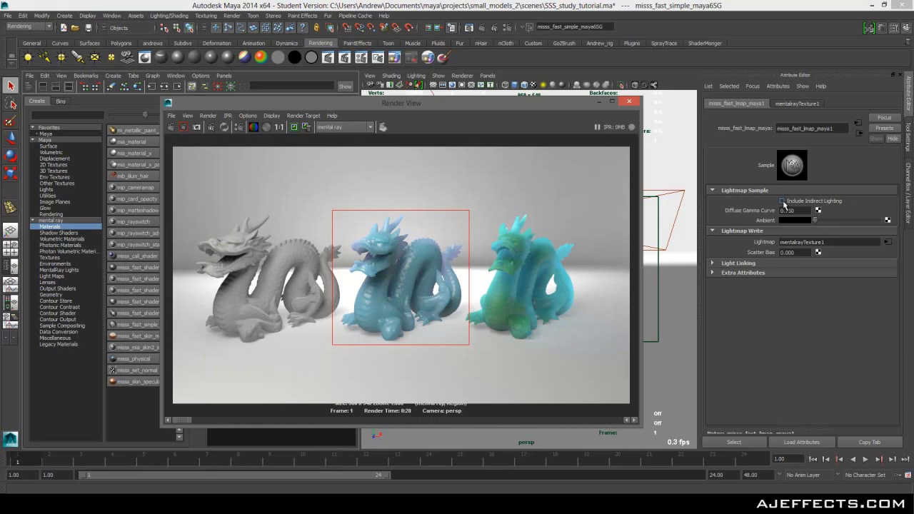
pyautogui.click(295, 128)
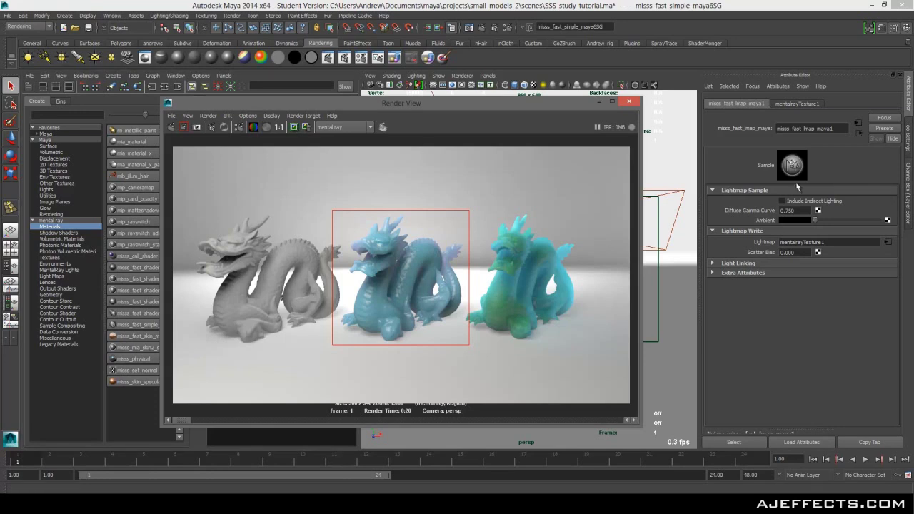
pyautogui.click(783, 201)
pyautogui.click(588, 176)
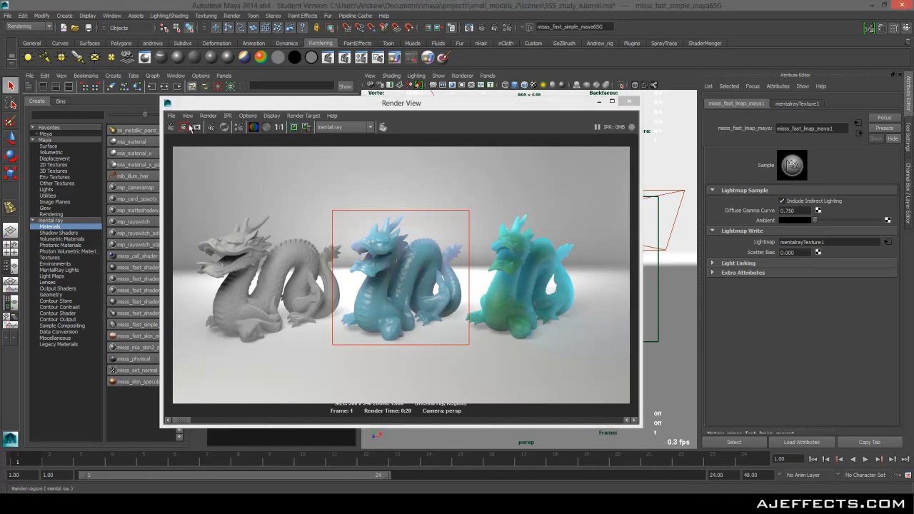
pyautogui.click(210, 126)
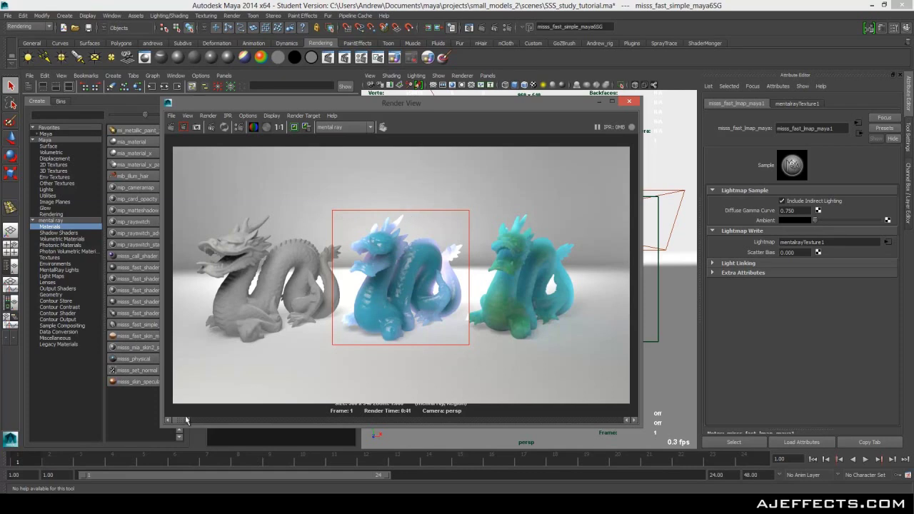
# Compare the kept renders of the middle dragon with and without indirect lighting, and check the lightmap shader's Light Linking section.
pyautogui.moveTo(236, 421); pyautogui.dragTo(280, 421)
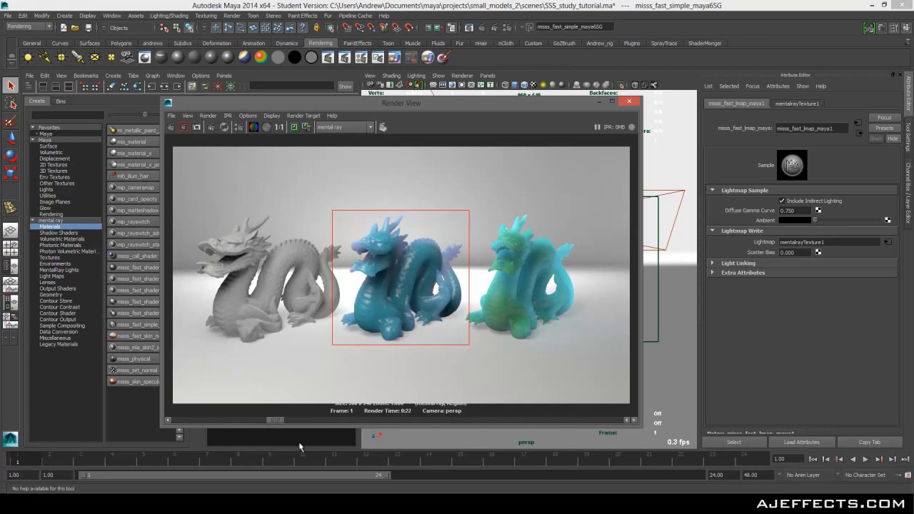
pyautogui.moveTo(277, 422); pyautogui.dragTo(174, 420)
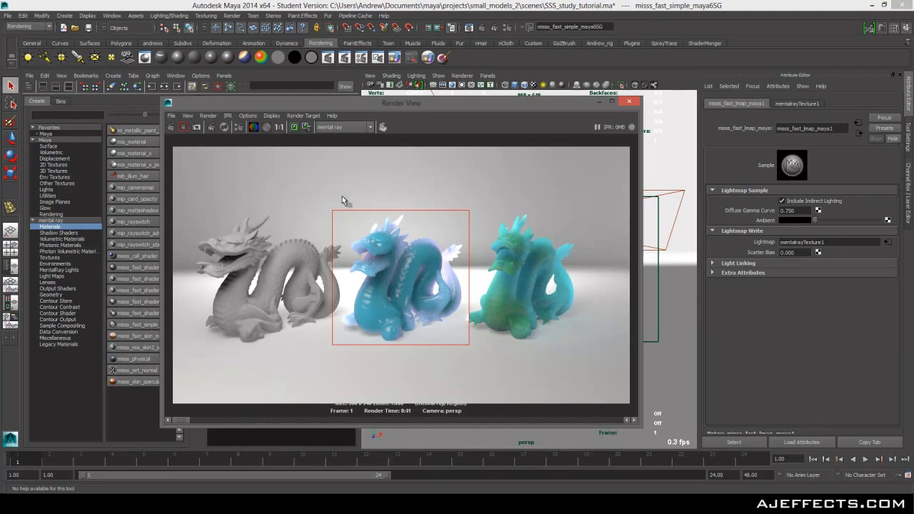
pyautogui.moveTo(184, 420); pyautogui.dragTo(154, 422)
pyautogui.click(714, 266)
pyautogui.click(713, 265)
pyautogui.click(717, 265)
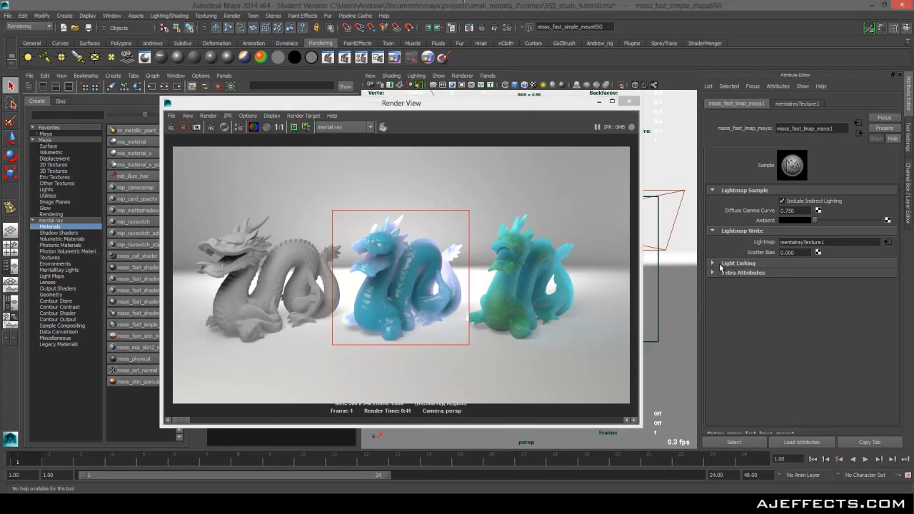
# Try Scatter Bias 0.5 and then -0.7 on the lightmap shader, keeping the current image, re-rendering the middle dragon's region and comparing the results.
pyautogui.click(804, 252)
pyautogui.write('0.')
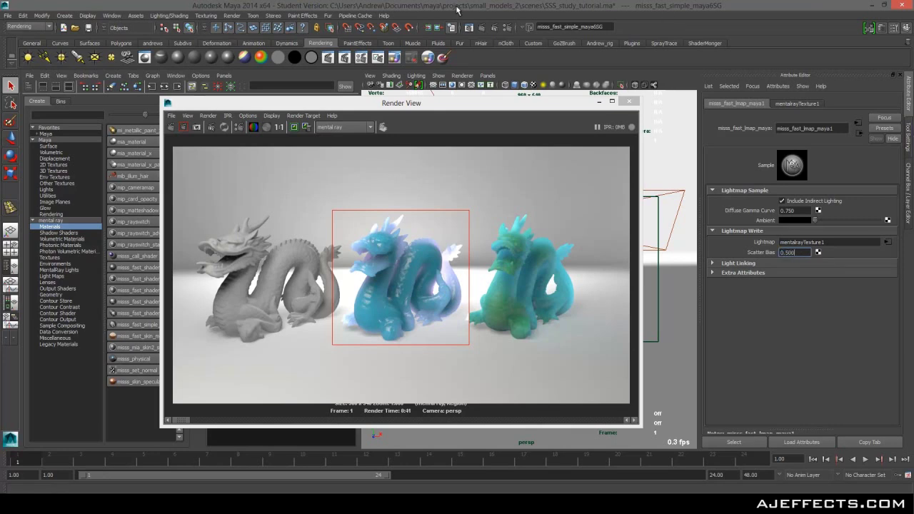
pyautogui.click(294, 127)
pyautogui.click(218, 126)
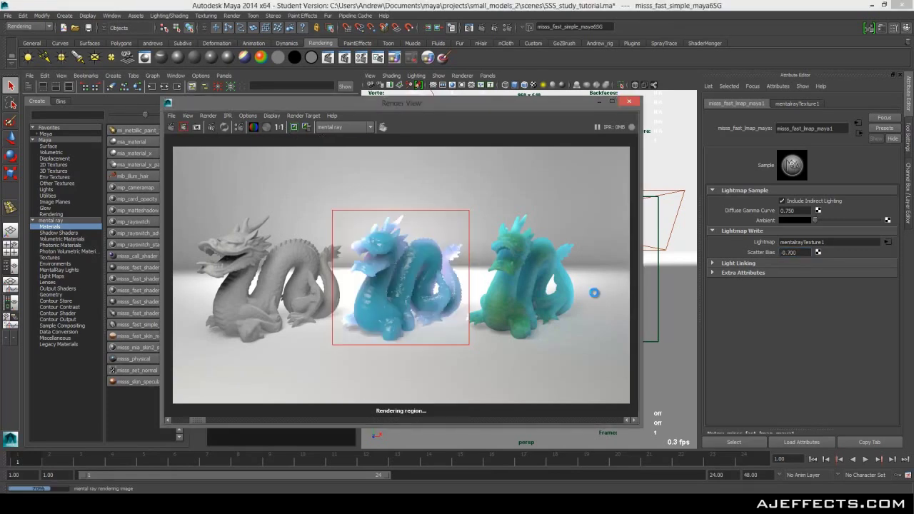
pyautogui.moveTo(205, 421); pyautogui.dragTo(184, 420)
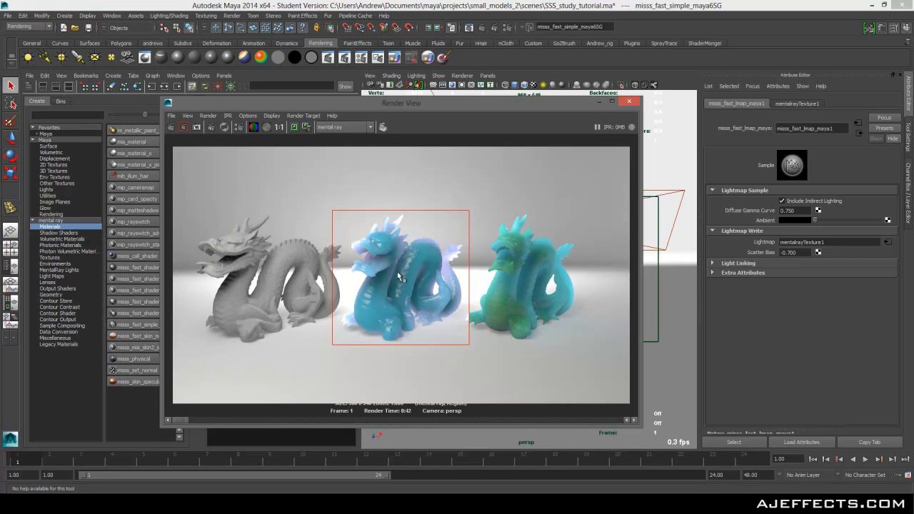
pyautogui.moveTo(183, 422)
pyautogui.mouseDown()
pyautogui.moveTo(206, 422)
pyautogui.moveTo(182, 418)
pyautogui.mouseUp()
# Set the Scatter Bias of misss_fast_lmap_maya1 back to 0.
pyautogui.click(796, 252)
pyautogui.write('0')
pyautogui.press('Return')
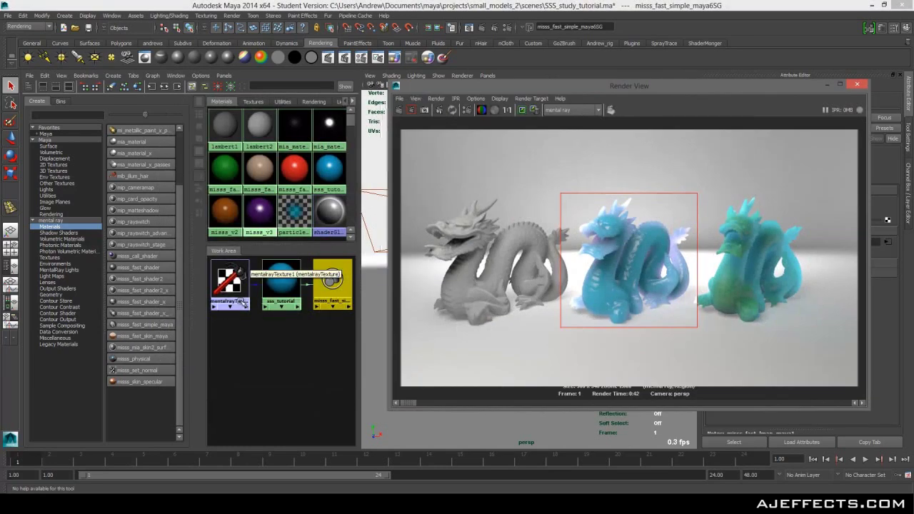
# Open the sss_tutorial material and review its diffuse, subsurface scattering, specular, lightmap and algorithm control settings.
pyautogui.click(281, 282)
pyautogui.moveTo(750, 86); pyautogui.dragTo(512, 88)
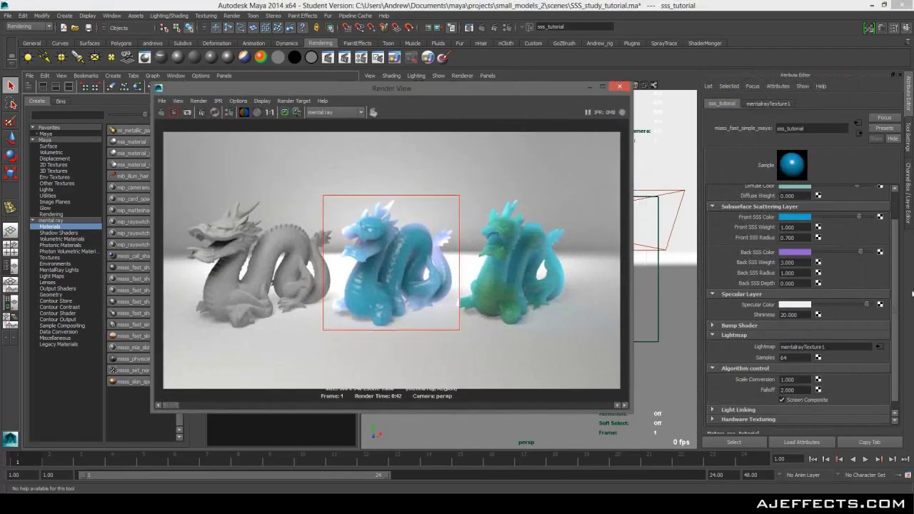
pyautogui.scroll(-1, 896, 293)
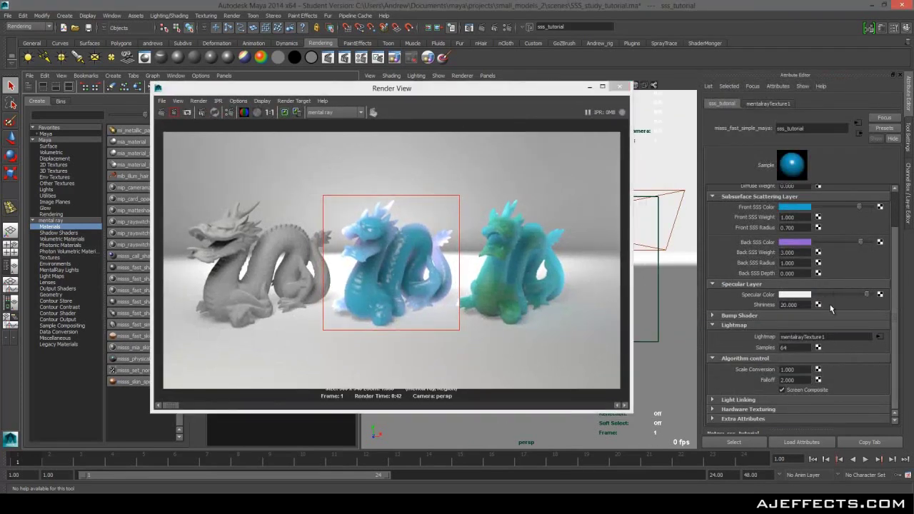
pyautogui.scroll(3, 830, 307)
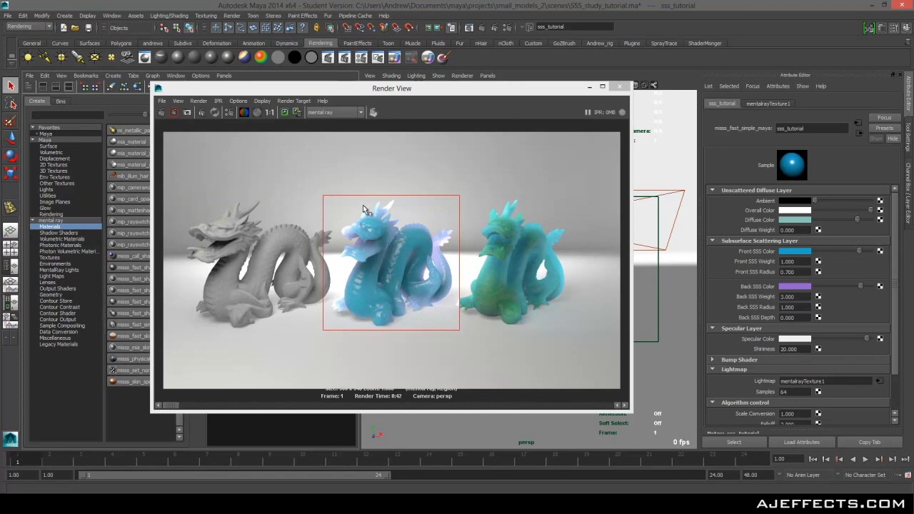
# Render the full frame with all three dragons again from the persp camera in mental ray.
pyautogui.moveTo(437, 91); pyautogui.dragTo(489, 86)
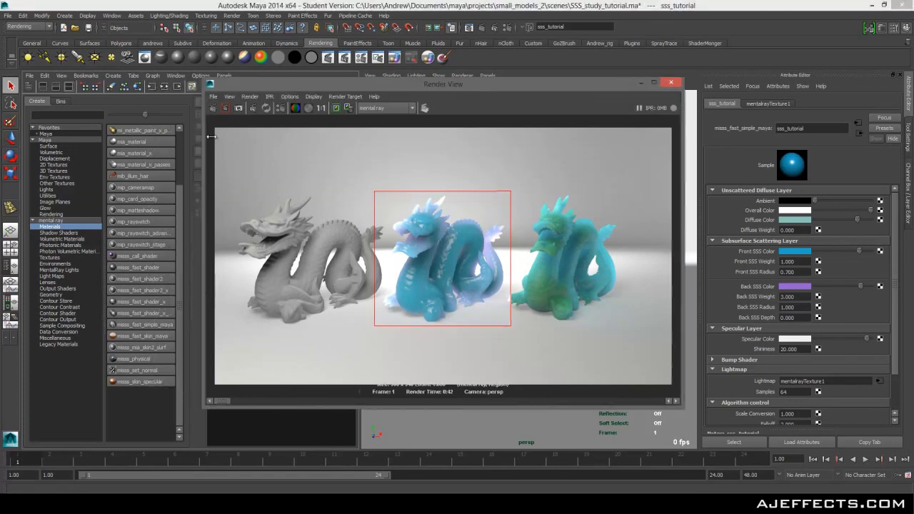
pyautogui.click(678, 398)
pyautogui.click(212, 110)
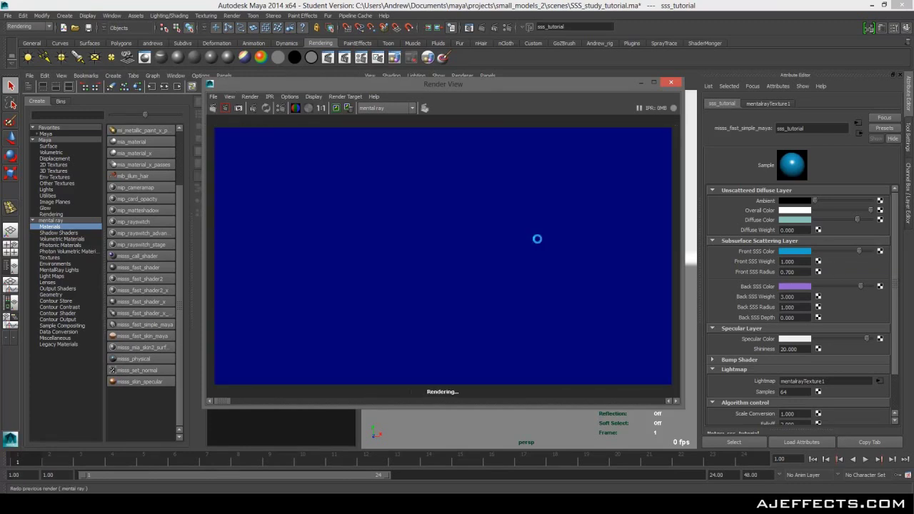